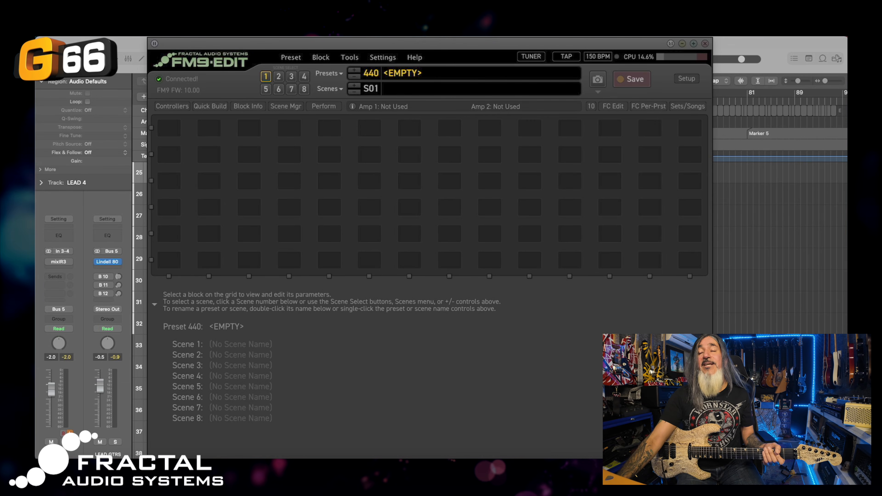
# Place an Input 1 block in the first cell of the third row and Output 1 further along
pyautogui.click(167, 180)
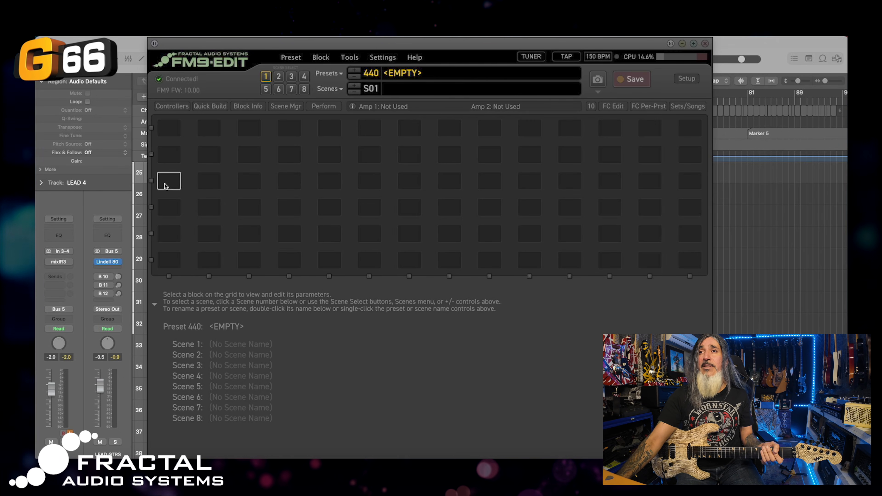
pyautogui.rightClick(168, 180)
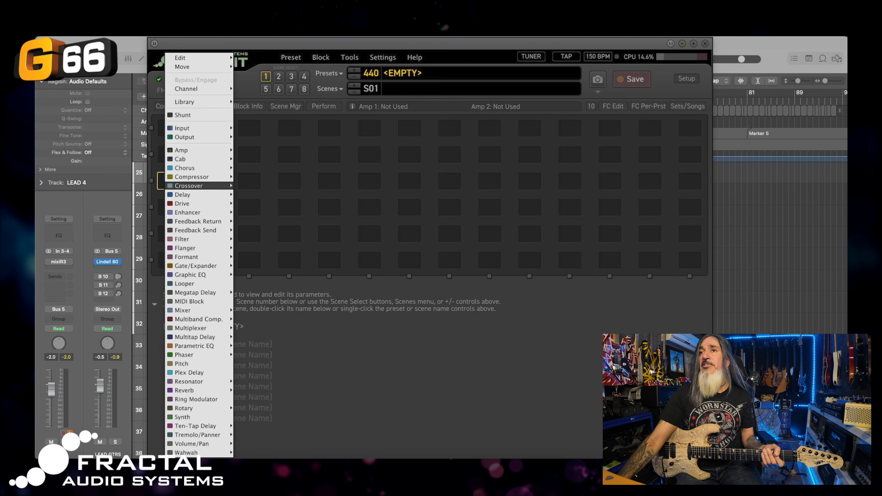
pyautogui.moveTo(198, 129)
pyautogui.click(245, 128)
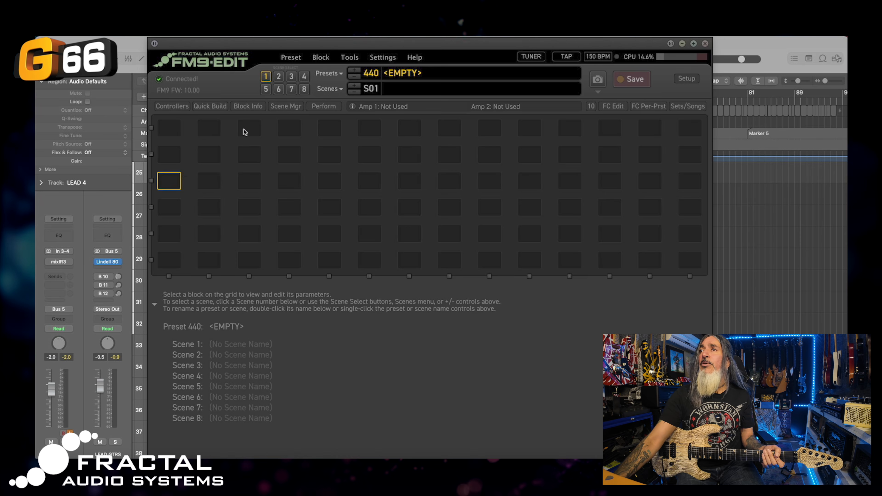
pyautogui.click(529, 181)
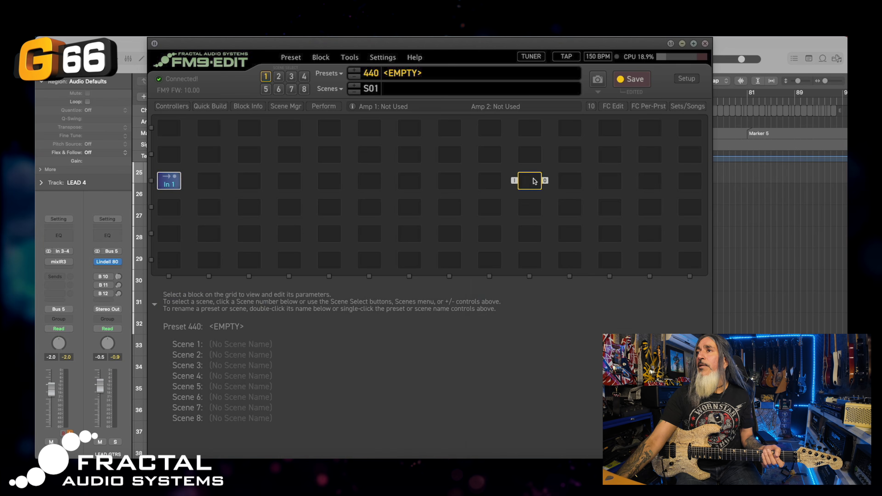
pyautogui.rightClick(530, 180)
pyautogui.click(543, 141)
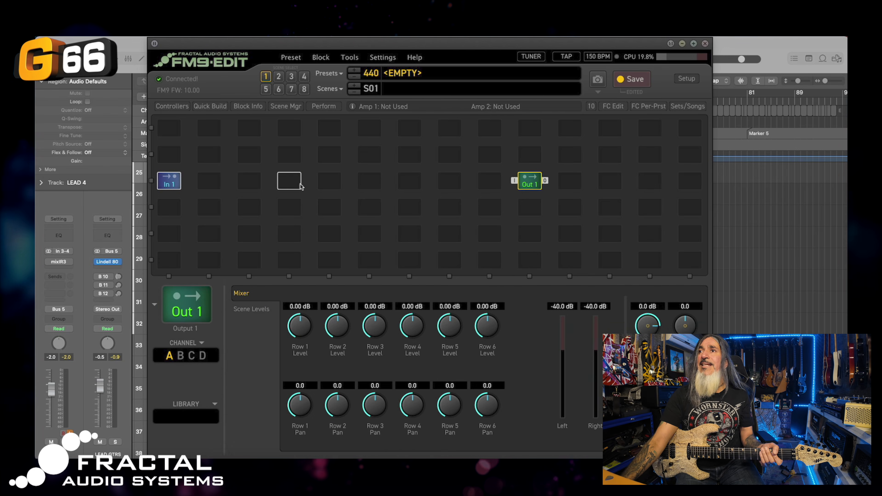
# Insert Amp 1 and Cab 1 between them so the row runs In 1 → Amp → Cab → Out 1
pyautogui.click(332, 183)
pyautogui.rightClick(331, 184)
pyautogui.moveTo(368, 153)
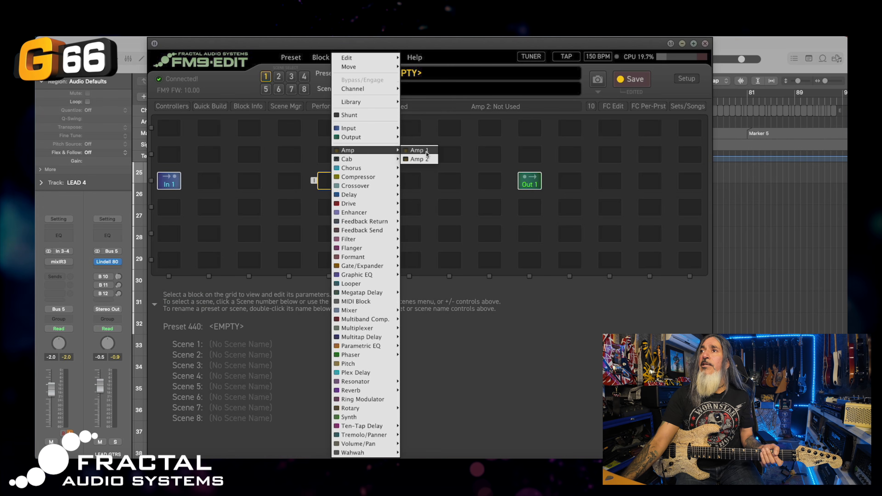
pyautogui.click(415, 153)
pyautogui.rightClick(375, 182)
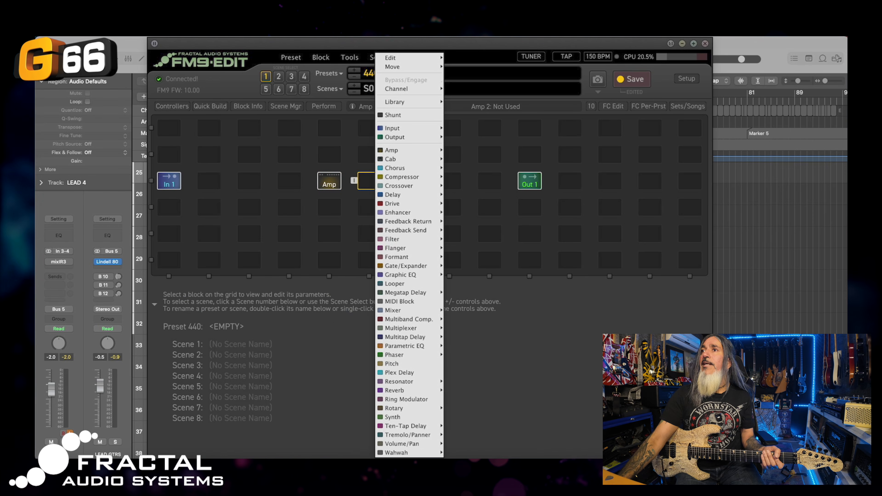
pyautogui.moveTo(409, 159)
pyautogui.click(461, 160)
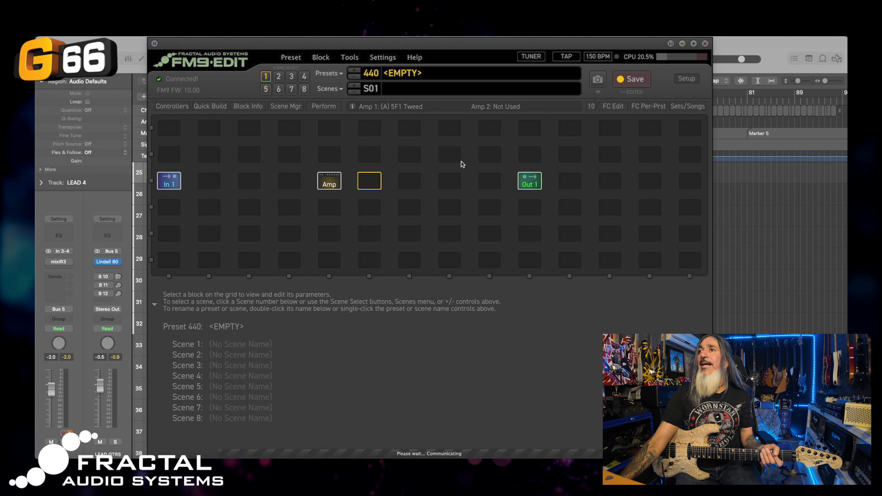
pyautogui.click(177, 185)
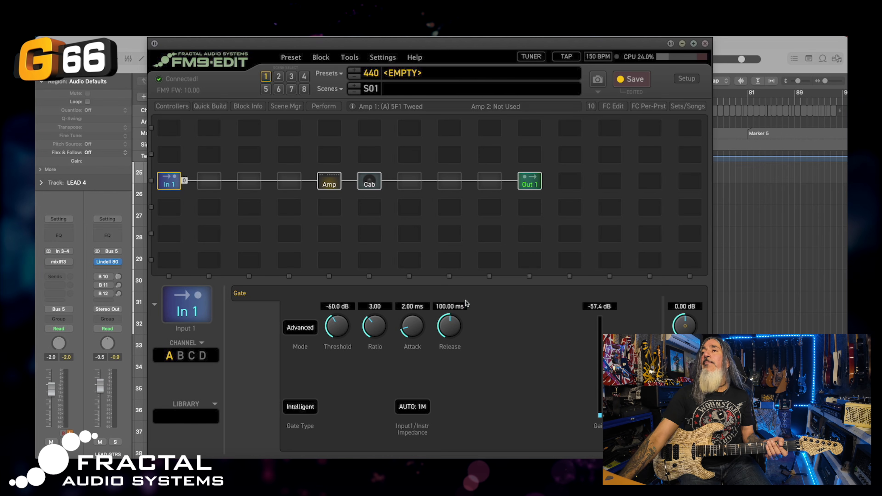
# Set the cab block's type to Dyna-Cab and load the JP 1960 DYN CAB 4x12 1960TV cabinets
pyautogui.click(369, 184)
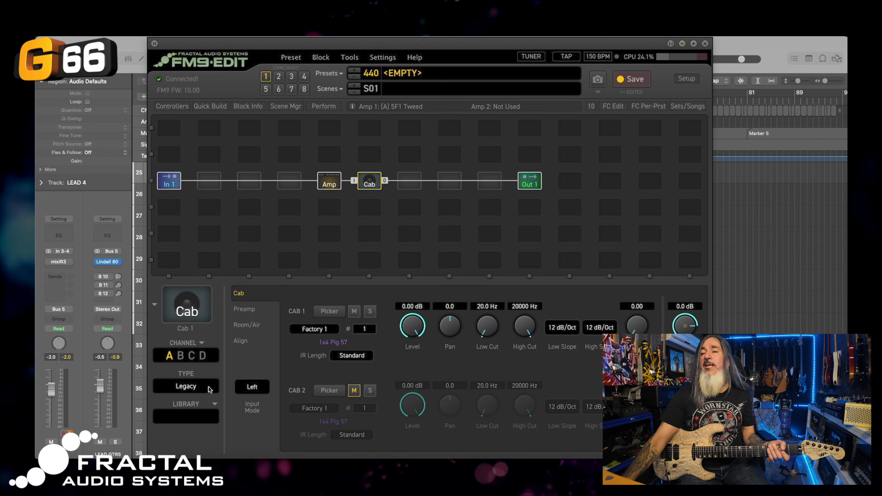
pyautogui.click(196, 386)
pyautogui.click(191, 399)
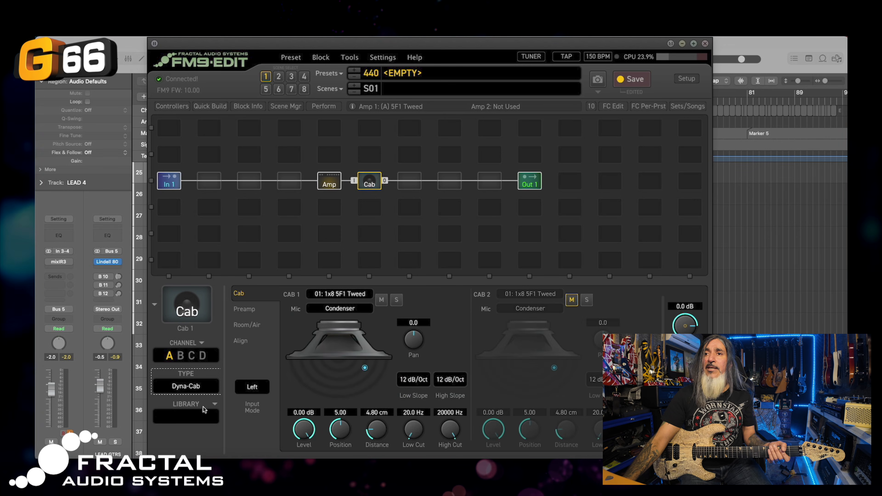
pyautogui.click(206, 404)
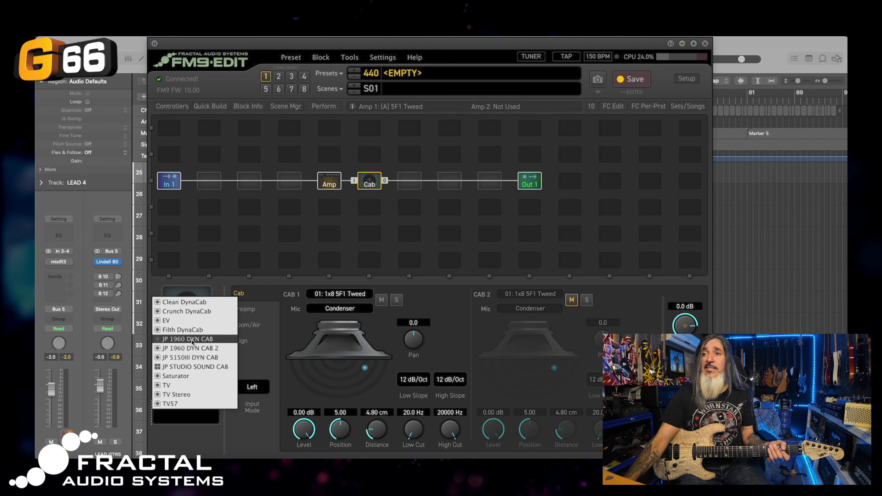
pyautogui.click(210, 339)
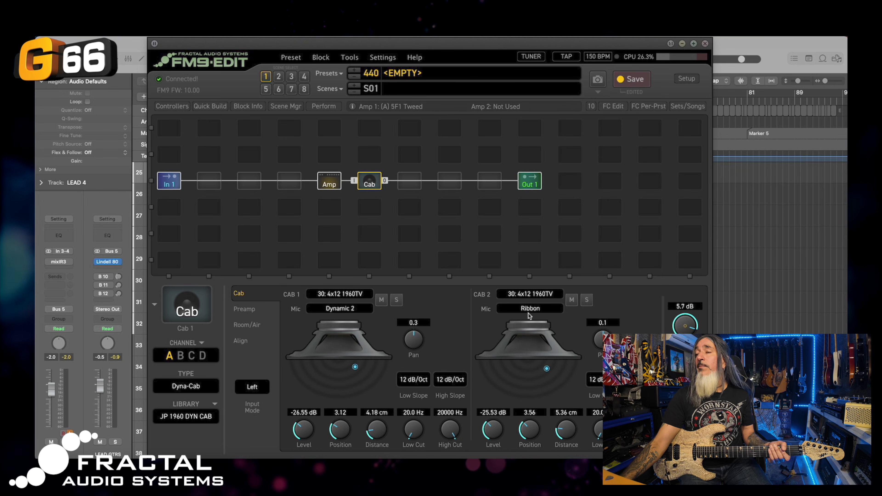
pyautogui.click(332, 187)
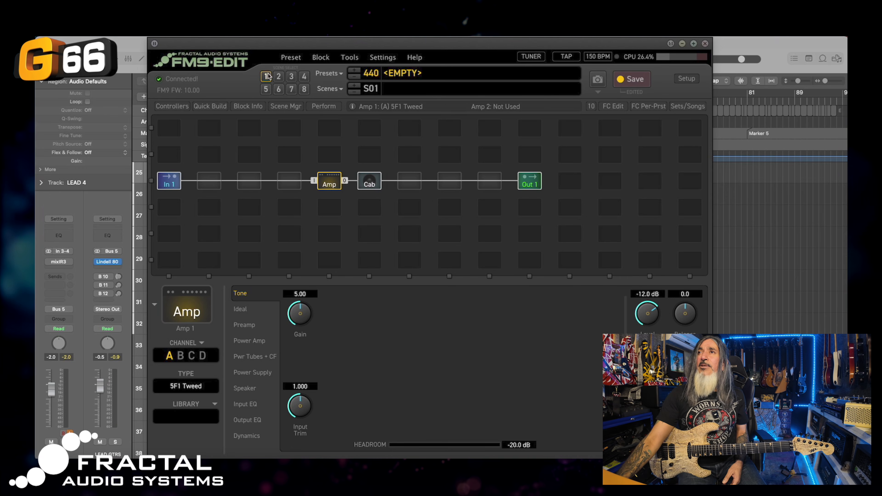
# Rename the preset to 'ONE AMP FOUR CHANNELS JP'
pyautogui.click(424, 76)
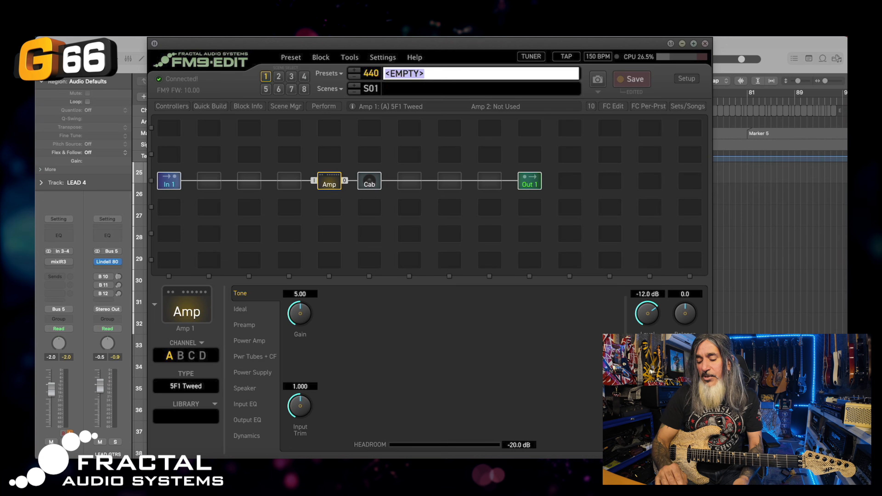
pyautogui.write('ONE AMP FOUR CHANNELS JR')
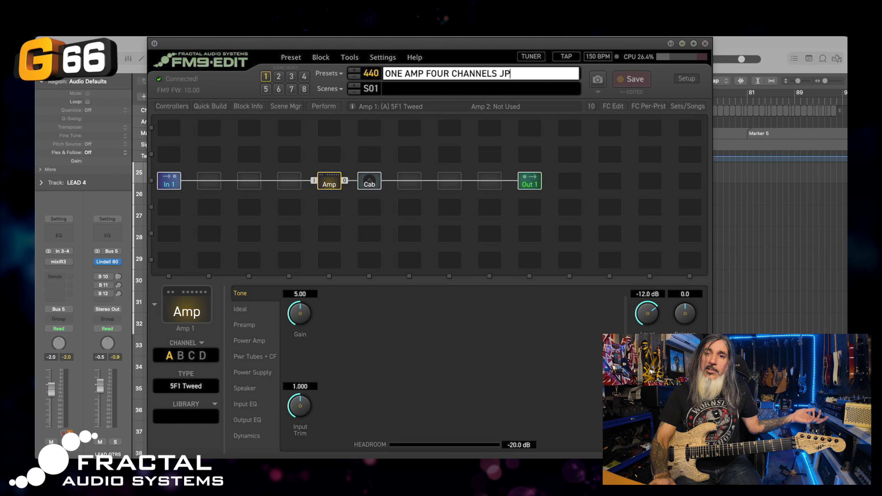
pyautogui.press('Escape')
# Name the first scene CLEAN
pyautogui.click(410, 88)
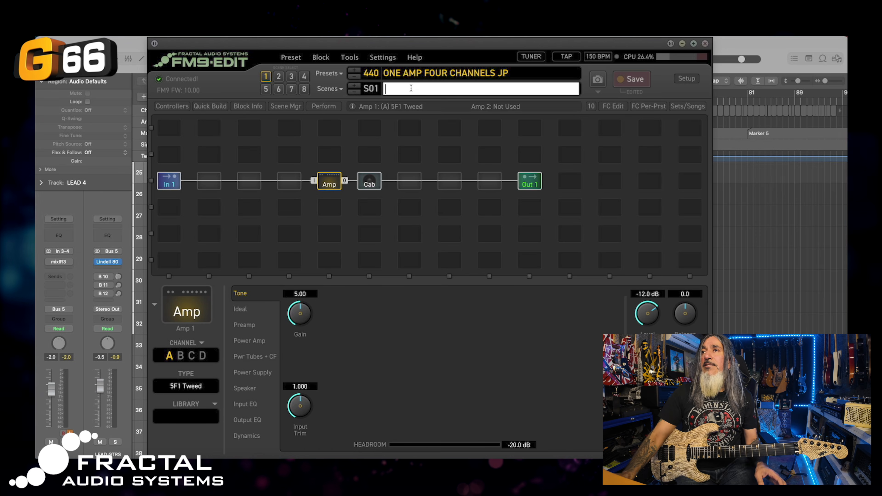
pyautogui.write('CLEAN')
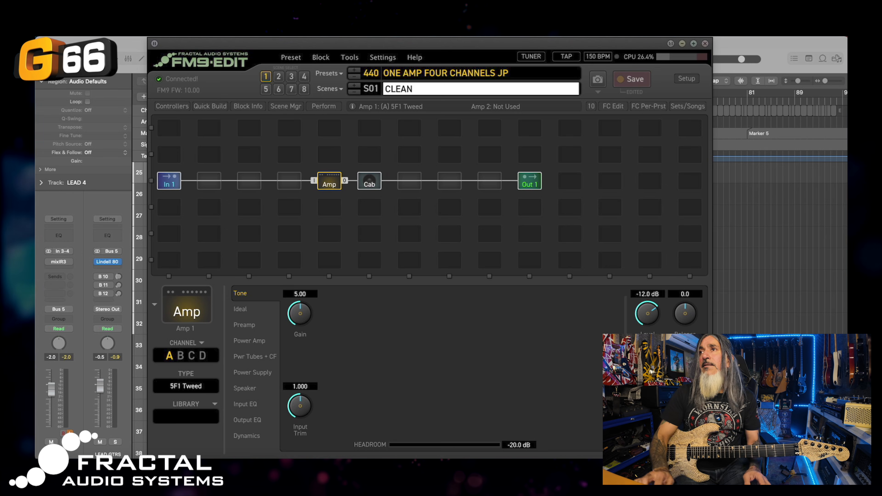
pyautogui.press('Return')
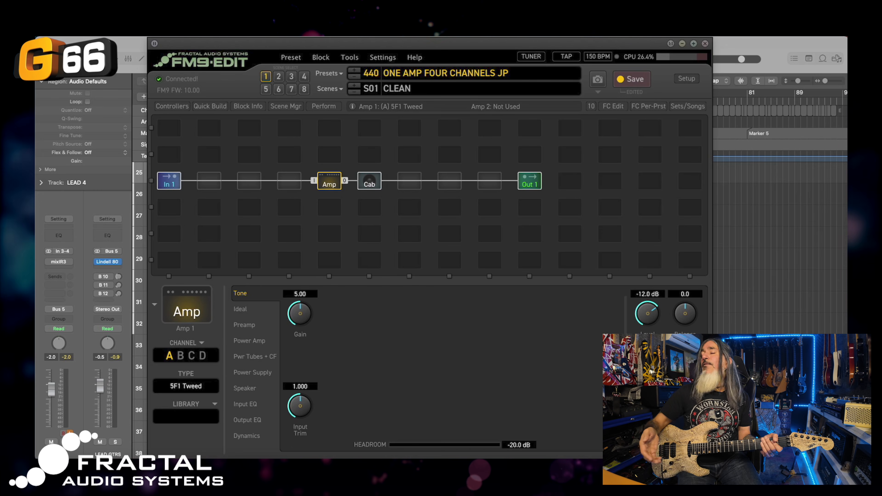
# Switch Amp 1's model to 227 PVH 6160+ Clean from the amp list
pyautogui.click(191, 386)
pyautogui.hscroll(10, 520, 349)
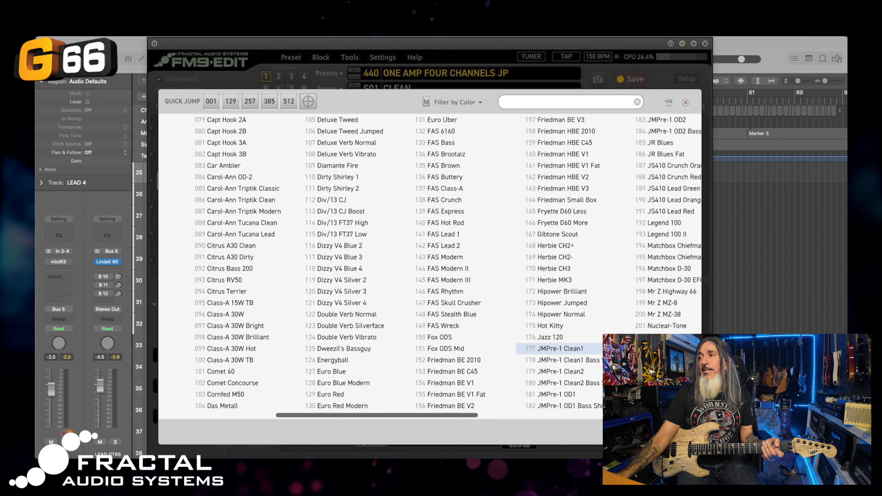
pyautogui.hscroll(5, 397, 343)
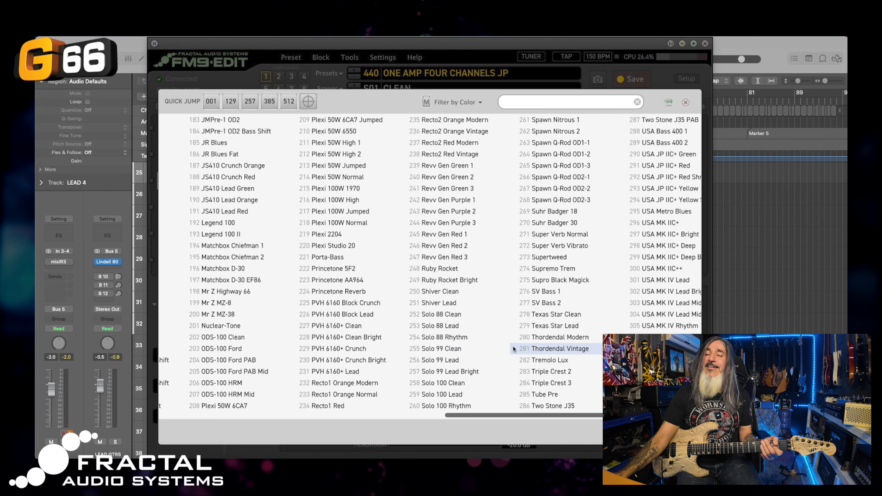
pyautogui.hscroll(-1, 398, 343)
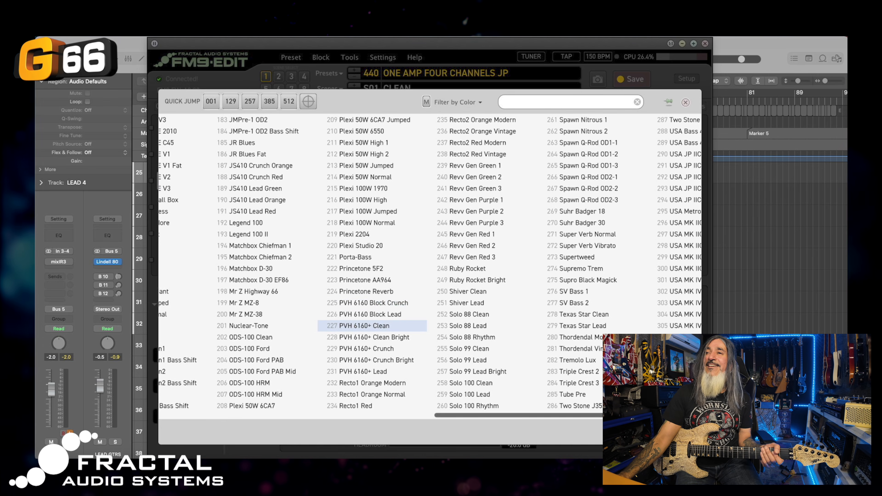
pyautogui.click(353, 326)
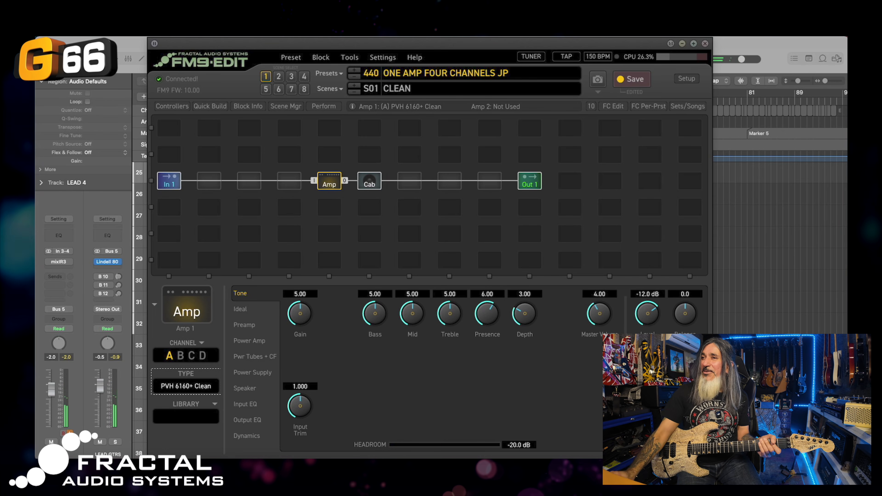
# Turn the amp gain down to about 2 and raise the master volume and output level
pyautogui.moveTo(300, 313); pyautogui.dragTo(293, 380)
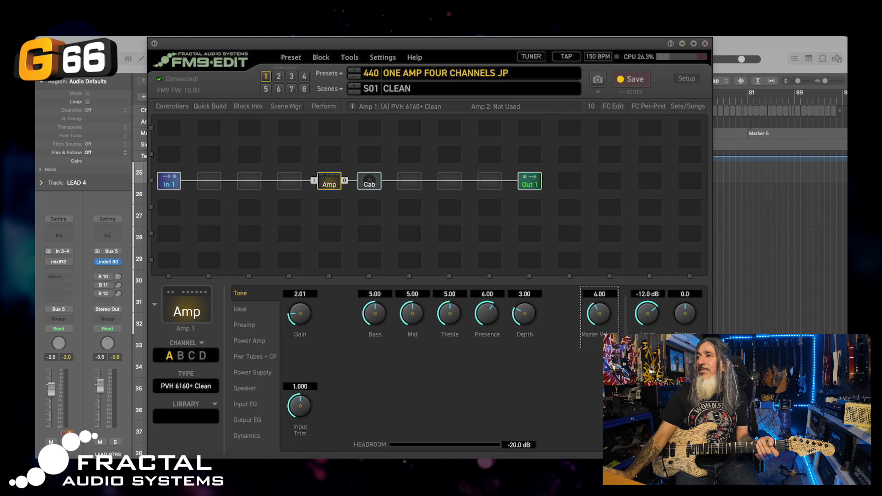
pyautogui.moveTo(595, 321); pyautogui.dragTo(592, 318)
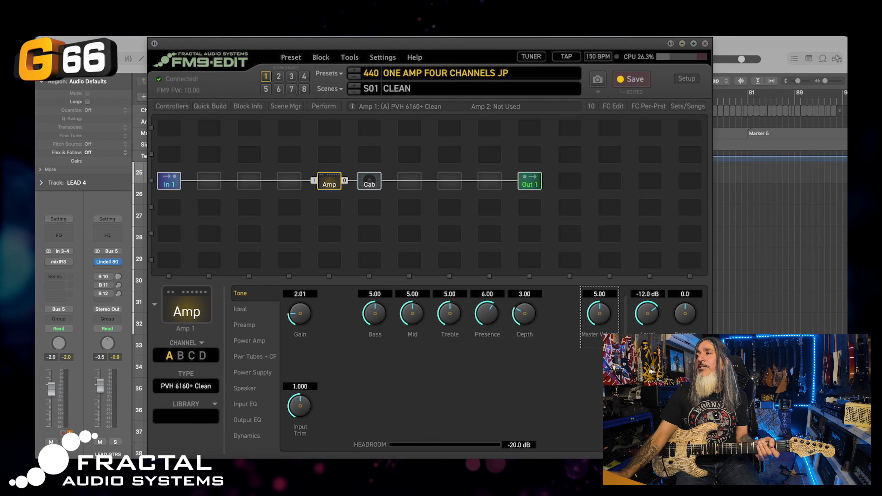
pyautogui.moveTo(640, 318); pyautogui.dragTo(641, 312)
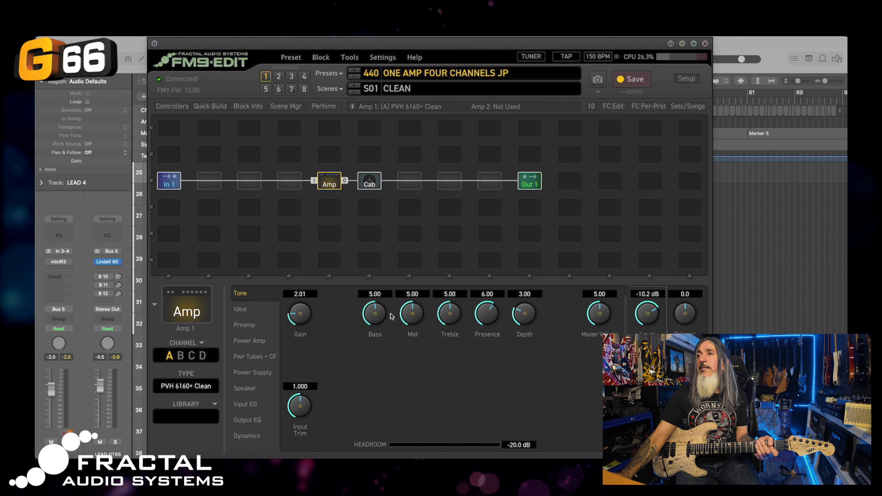
# Cut mids to about 3.4, set treble 6.50, presence about 7, depth 5.59, and save the preset
pyautogui.moveTo(409, 317); pyautogui.dragTo(405, 357)
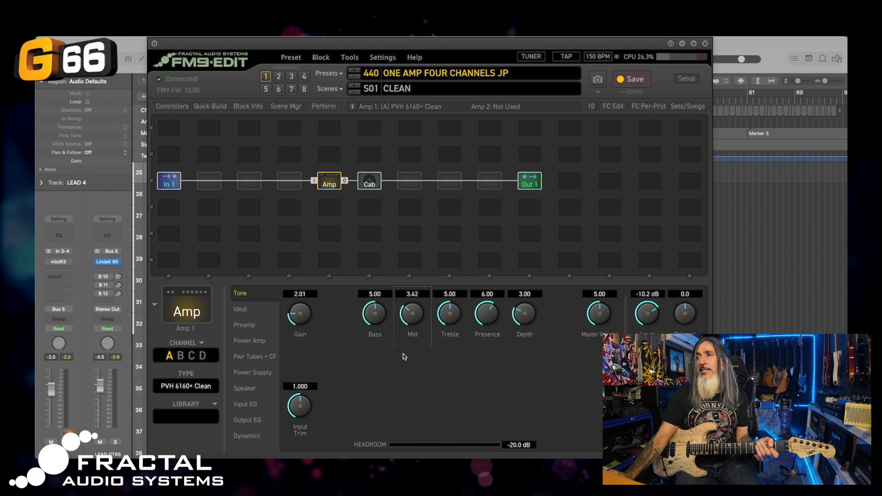
pyautogui.moveTo(447, 325); pyautogui.dragTo(440, 273)
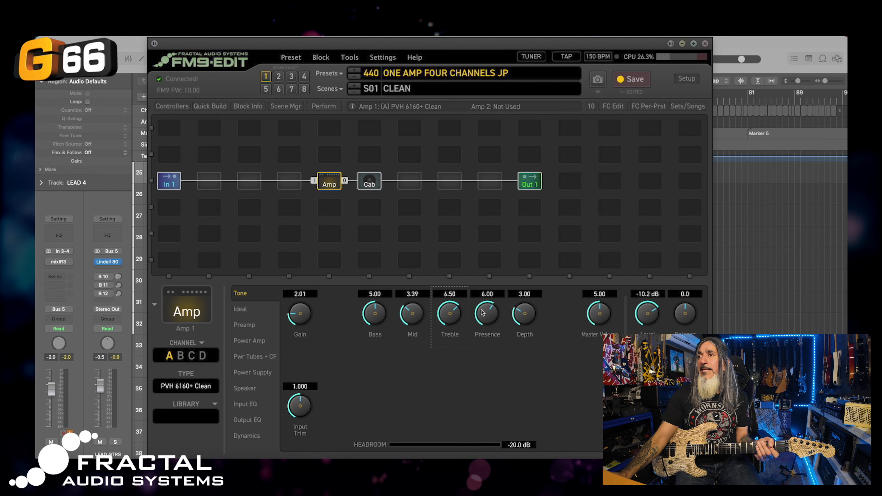
pyautogui.moveTo(482, 313); pyautogui.dragTo(479, 275)
pyautogui.moveTo(528, 321); pyautogui.dragTo(513, 244)
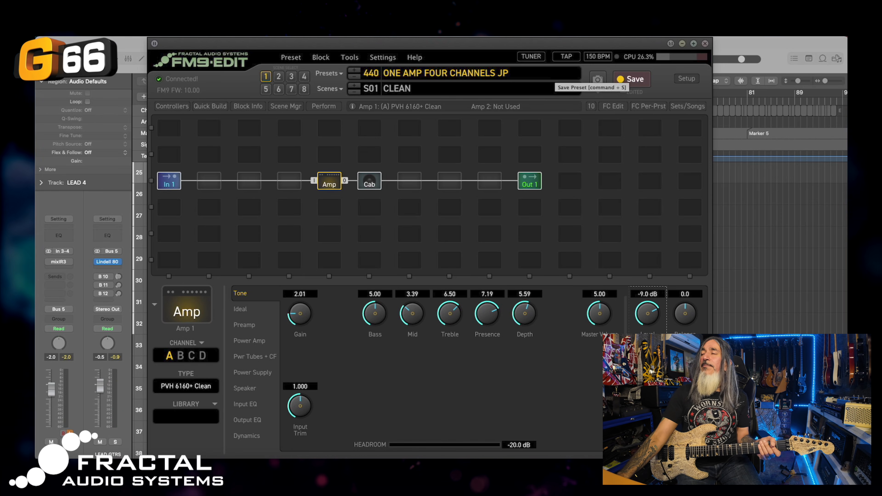
pyautogui.click(630, 79)
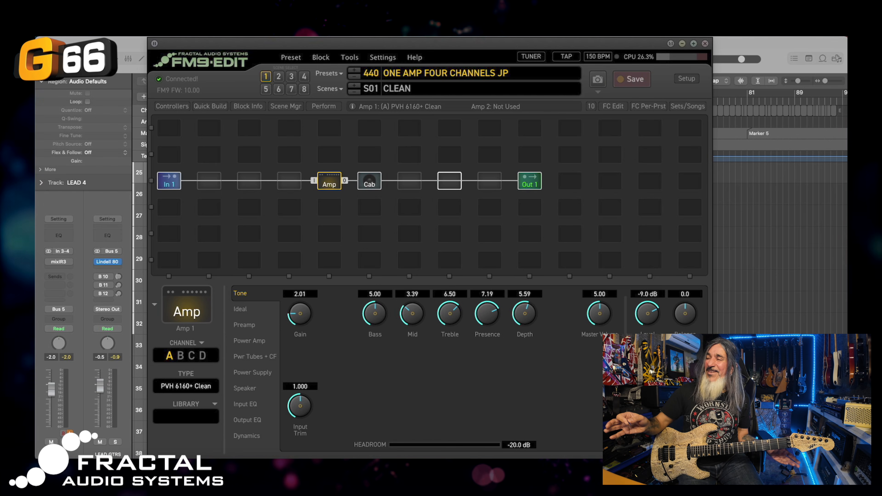
# Add a delay after the cab, load TC2290 Lush Dotted 8th's, and lower its mix to about 30%
pyautogui.rightClick(453, 182)
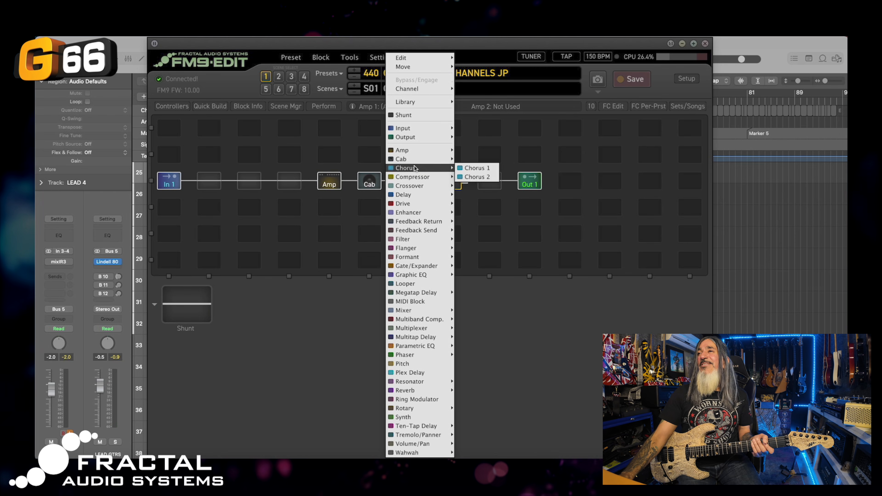
pyautogui.click(471, 196)
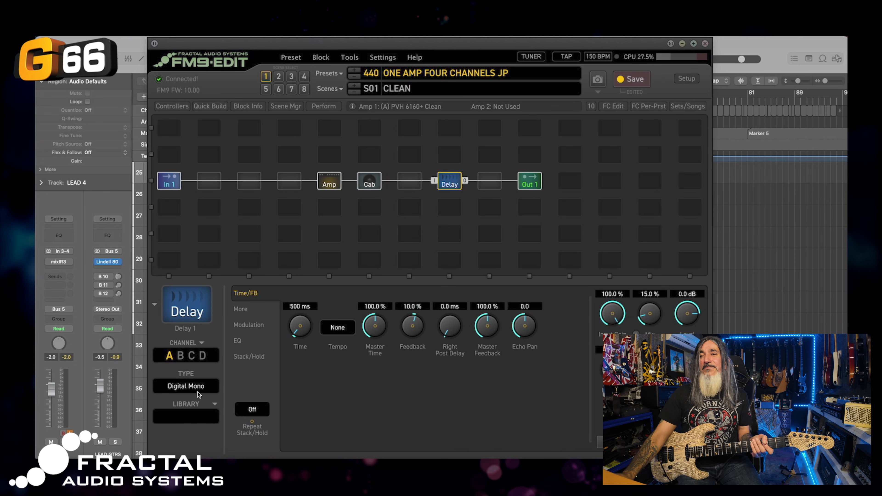
pyautogui.click(197, 418)
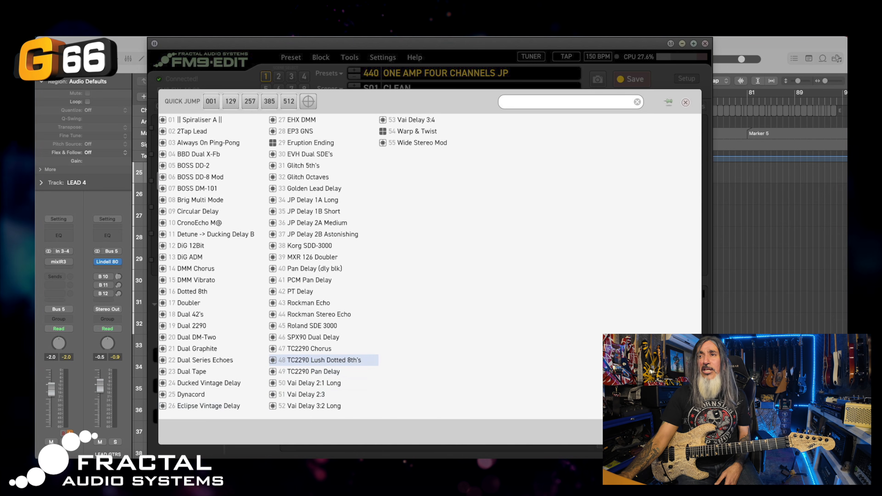
pyautogui.click(323, 360)
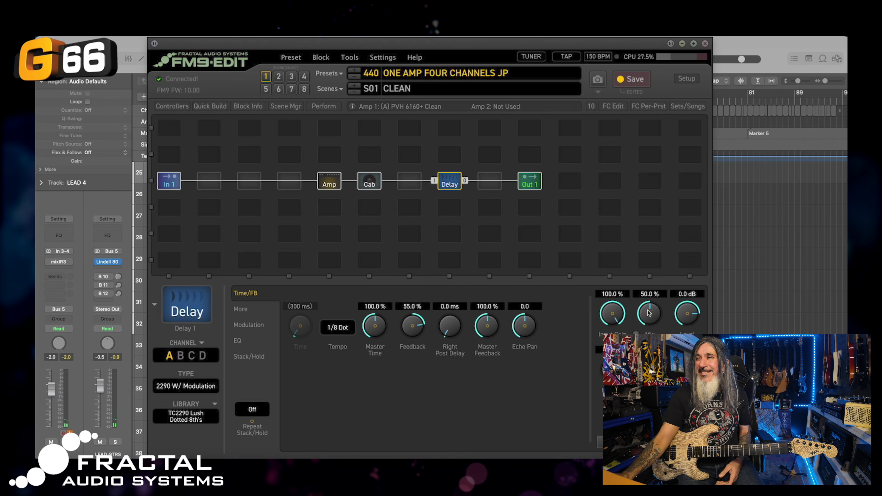
pyautogui.moveTo(648, 313); pyautogui.dragTo(645, 357)
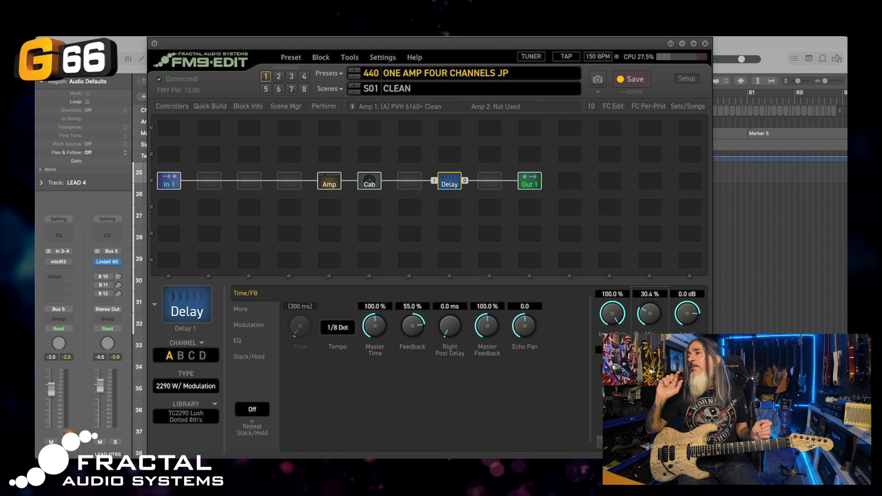
# Insert a Reverb 1 block after the delay and set its type to Cumulonimbus
pyautogui.rightClick(489, 182)
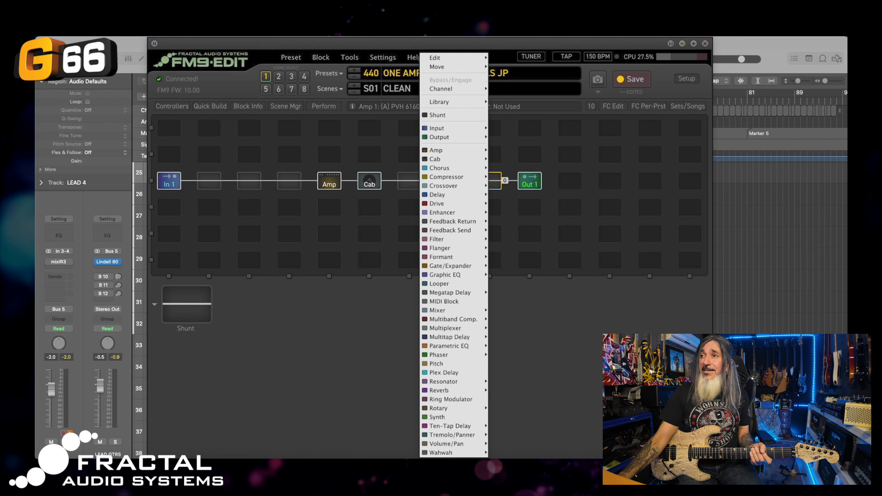
pyautogui.moveTo(451, 390)
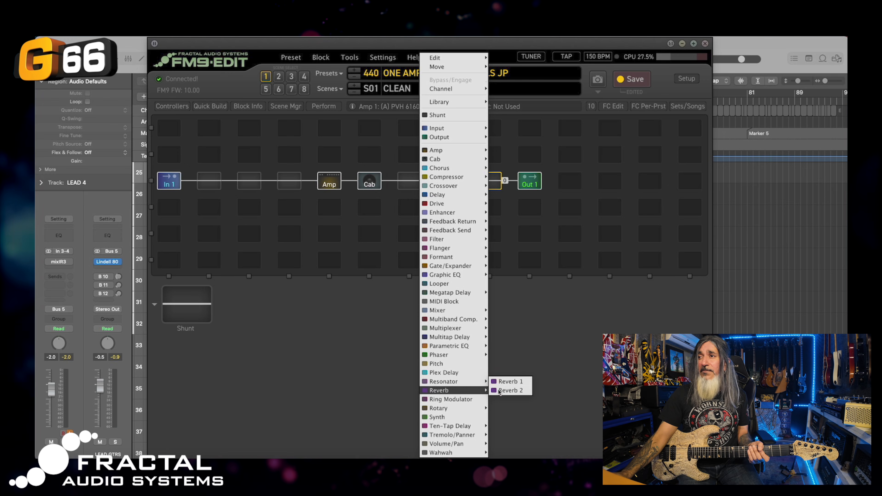
pyautogui.click(508, 382)
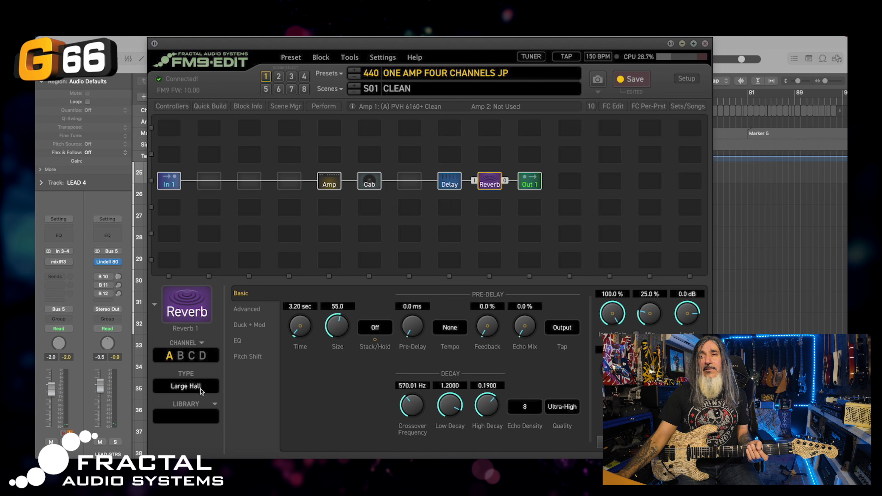
pyautogui.click(197, 386)
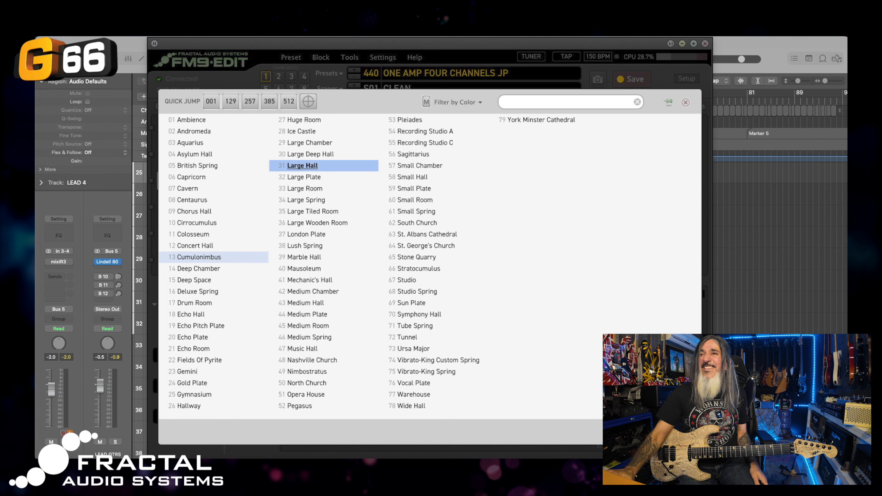
pyautogui.click(199, 257)
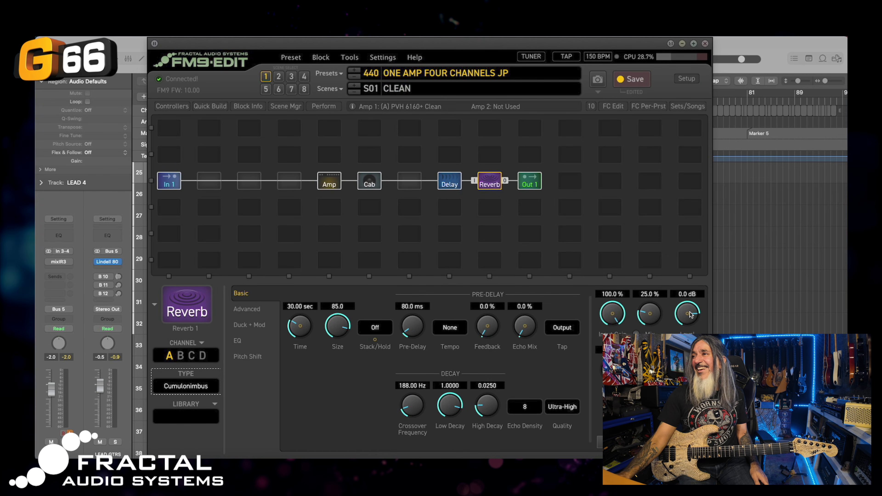
# Raise the reverb mix to about 46% and set its decay time to 15 seconds
pyautogui.moveTo(648, 311); pyautogui.dragTo(650, 267)
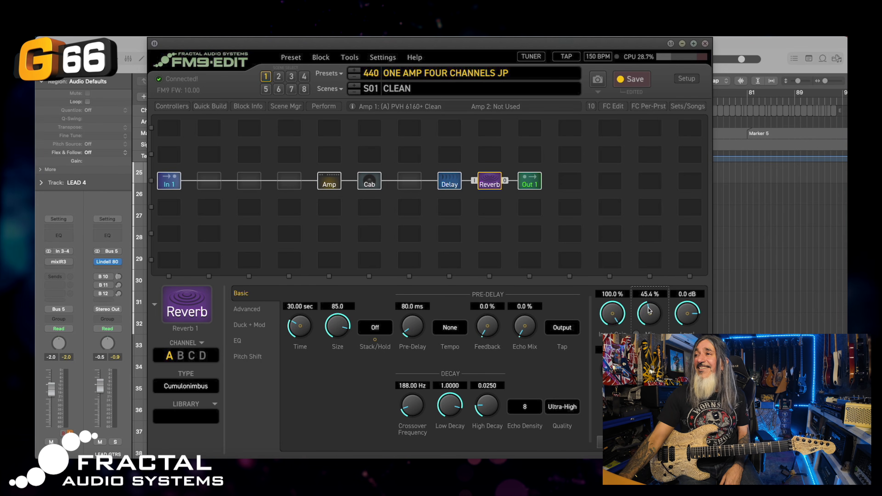
pyautogui.moveTo(643, 310); pyautogui.dragTo(642, 309)
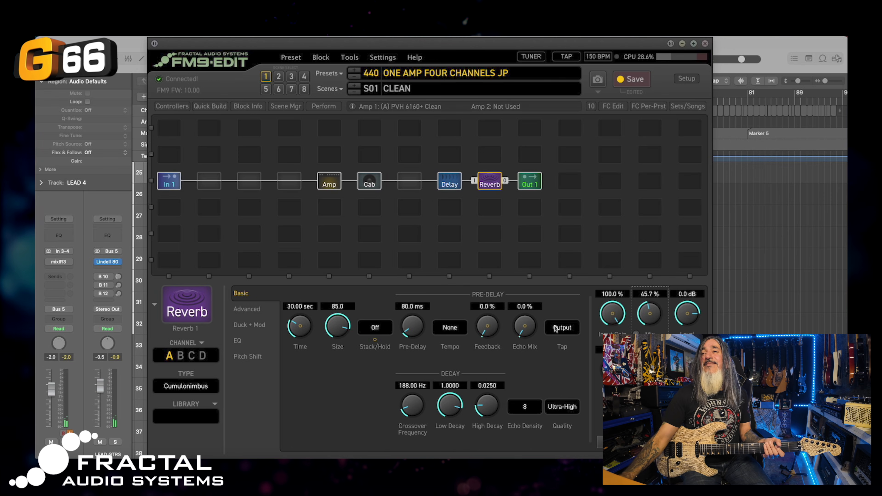
pyautogui.doubleClick(300, 306)
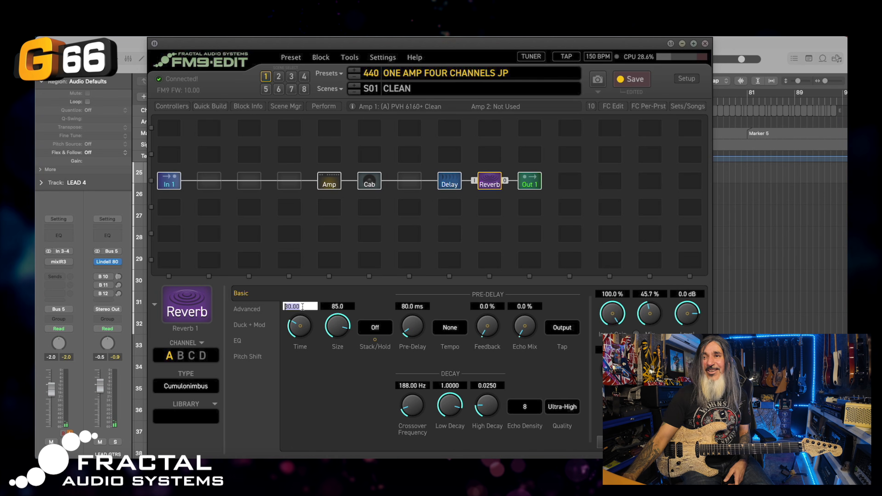
pyautogui.write('15')
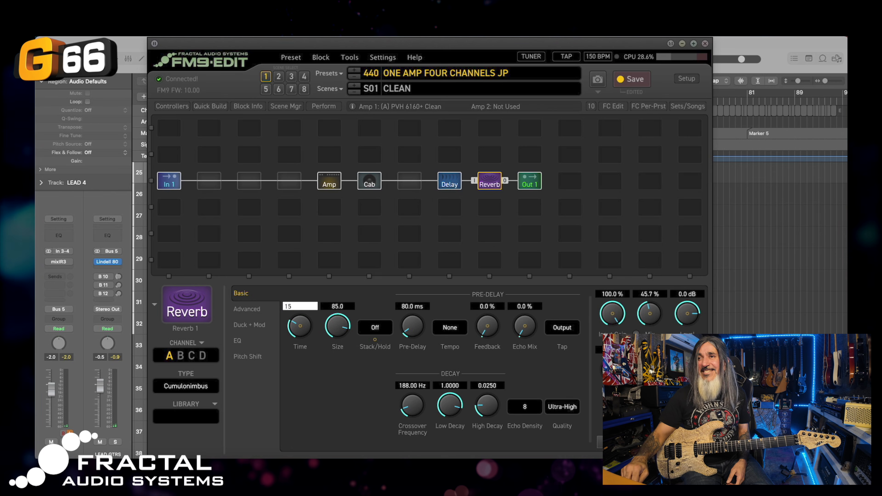
pyautogui.press('Return')
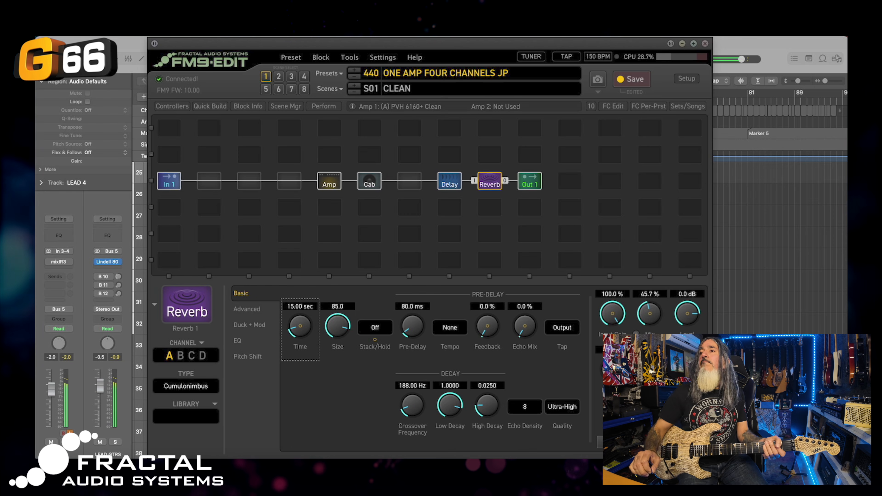
# Insert an Optical Compressor between In 1 and the amp, then save the preset
pyautogui.rightClick(209, 180)
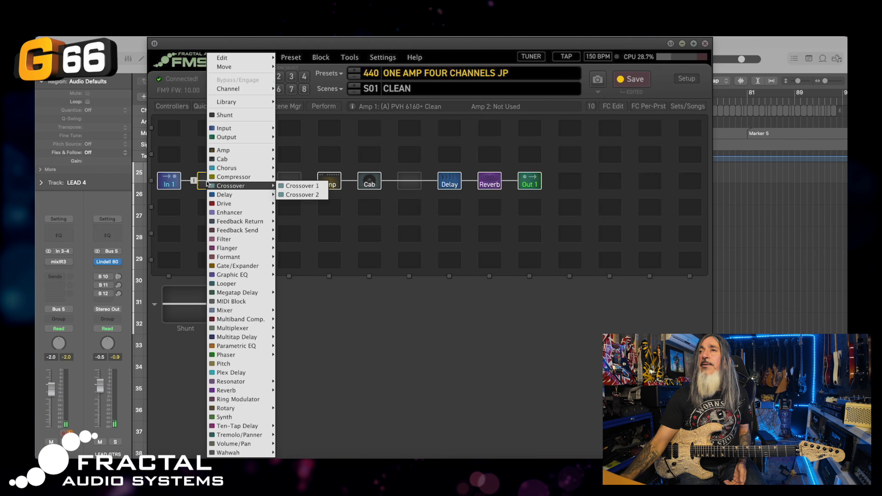
pyautogui.moveTo(264, 177)
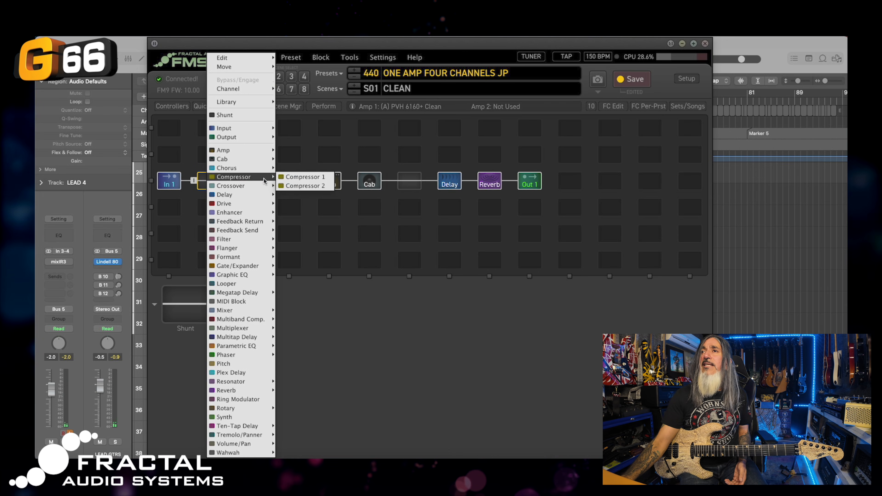
pyautogui.click(298, 177)
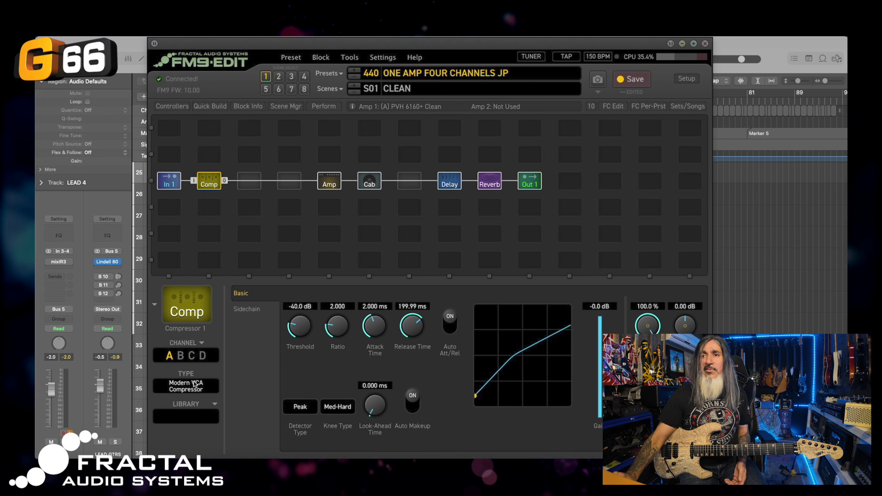
pyautogui.click(185, 386)
pyautogui.click(192, 331)
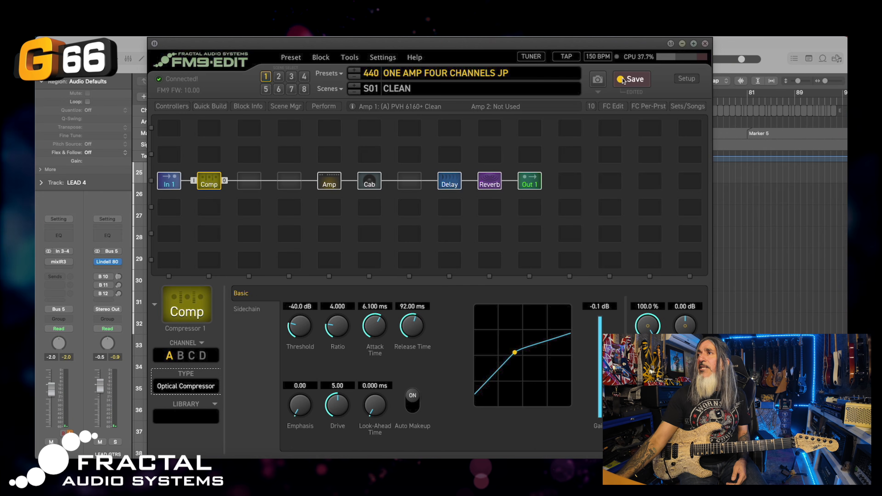
pyautogui.click(630, 79)
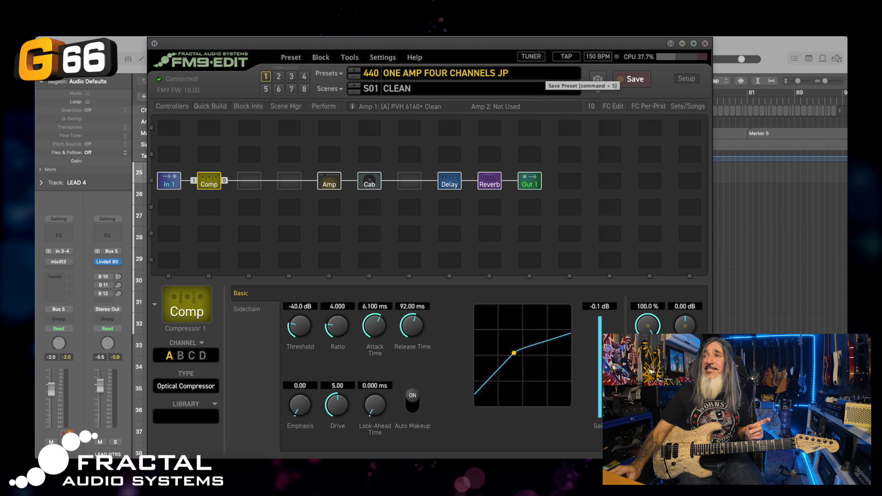
pyautogui.click(326, 184)
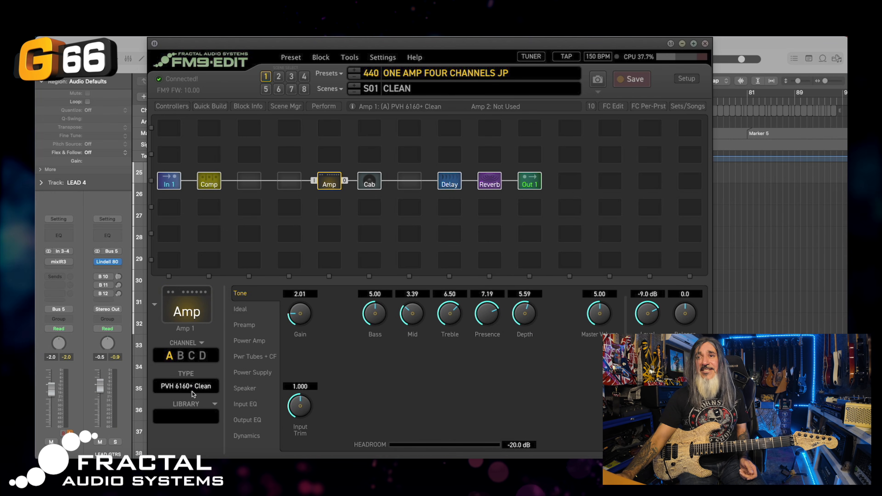
# Switch to scene 2, name it RHY 1, and put the amp on channel B
pyautogui.click(278, 77)
pyautogui.click(405, 87)
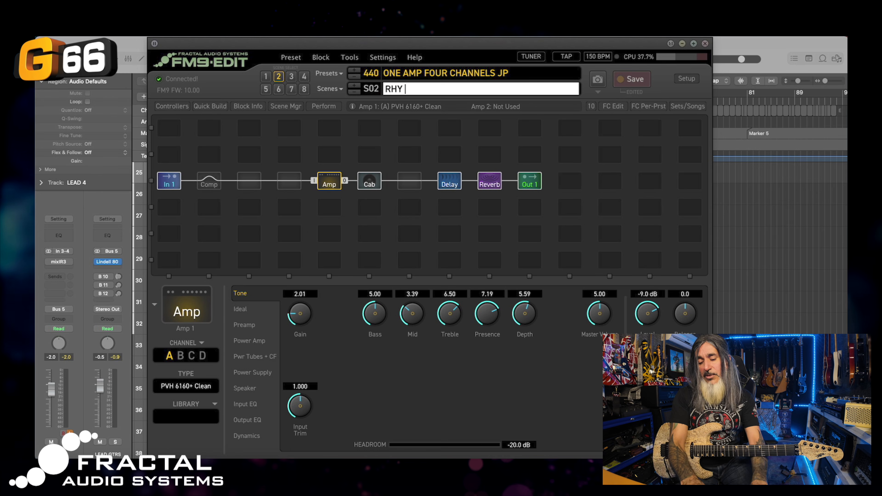
pyautogui.press('Return')
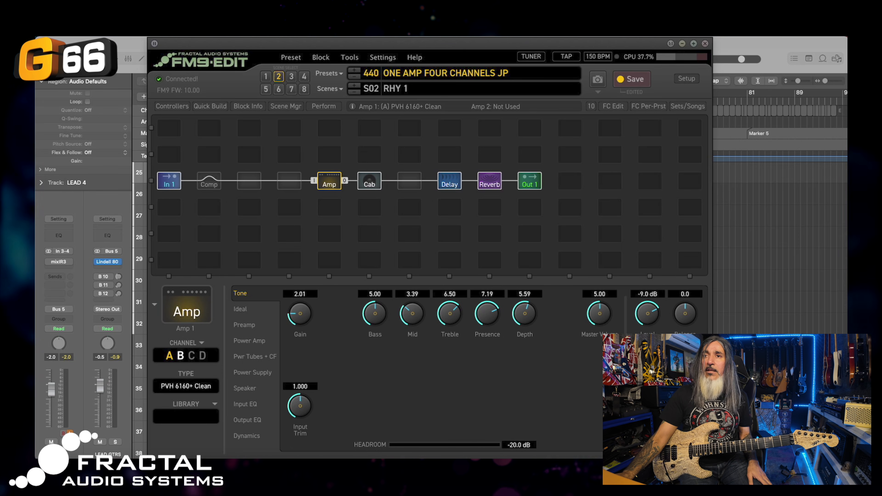
pyautogui.click(181, 355)
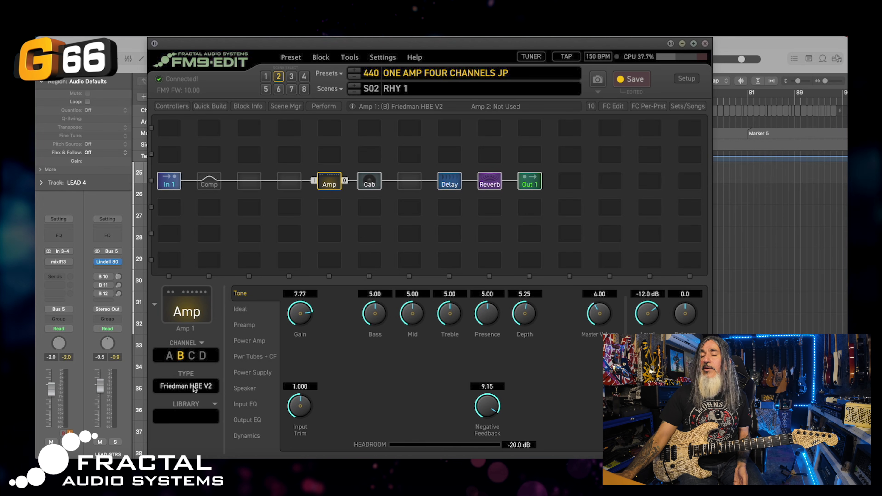
# Change the amp's channel B model to PVH 6160+ Crunch
pyautogui.click(196, 388)
pyautogui.hscroll(10, 526, 339)
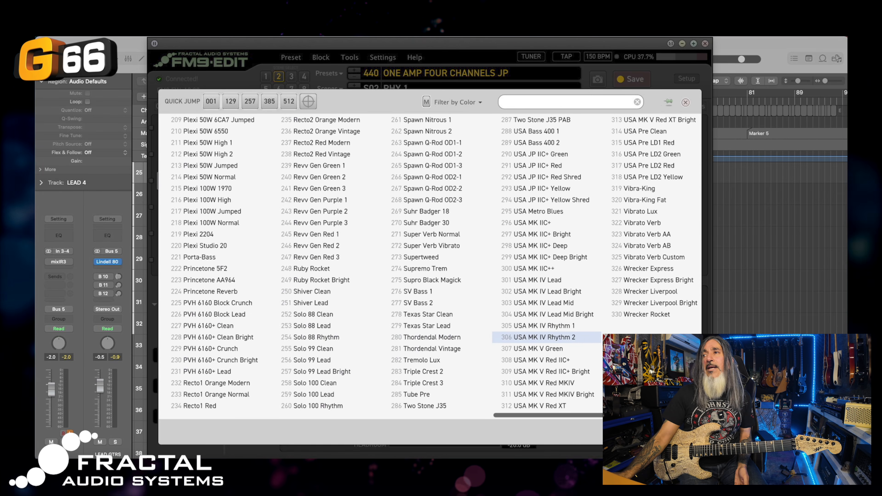
pyautogui.hscroll(-2, 465, 337)
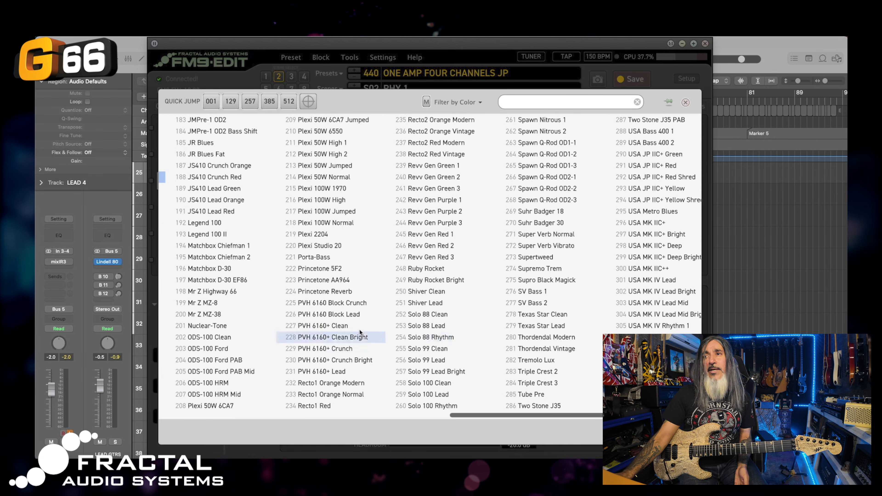
pyautogui.click(320, 348)
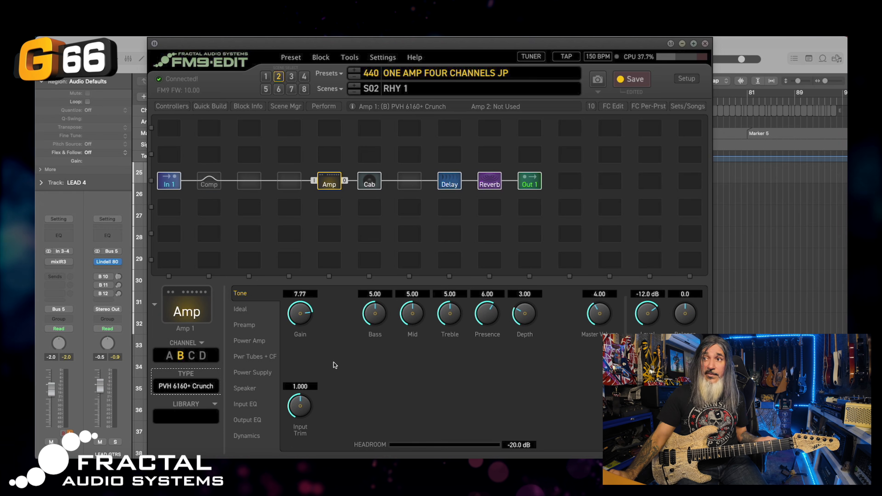
# Set the reverb to its Cumulonimbus channel A for scene RHY 1
pyautogui.click(451, 182)
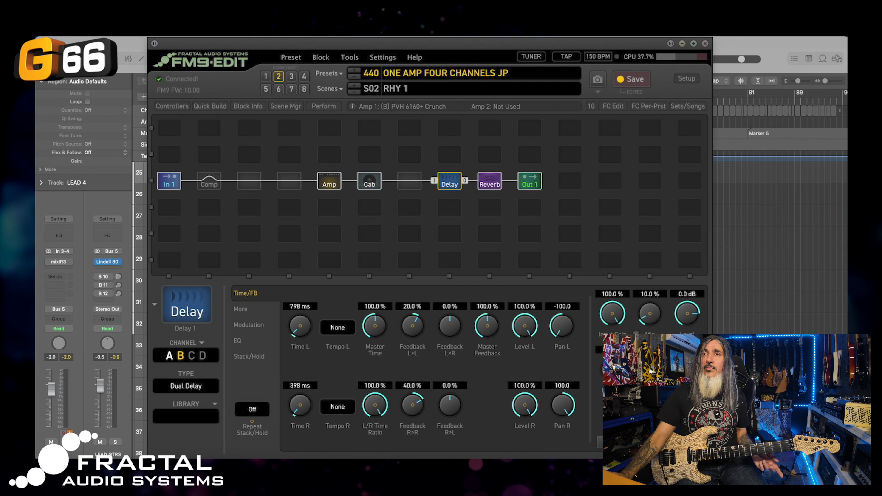
pyautogui.click(489, 181)
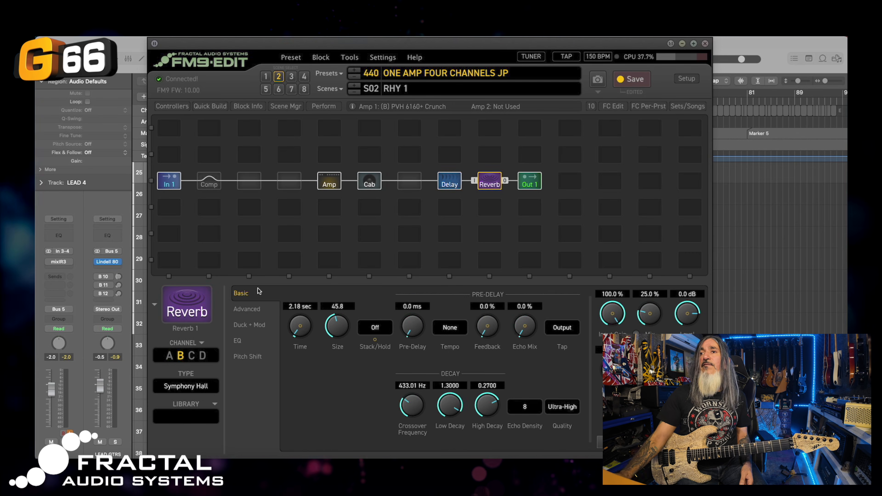
pyautogui.click(168, 355)
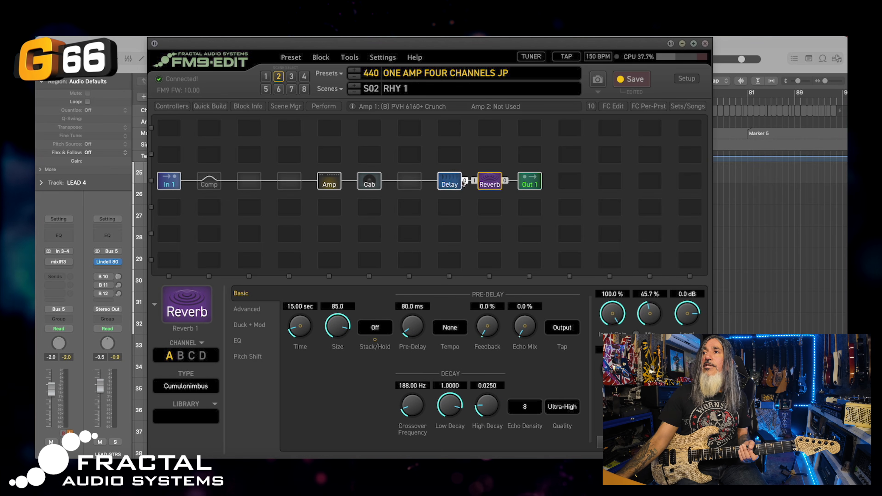
pyautogui.click(329, 181)
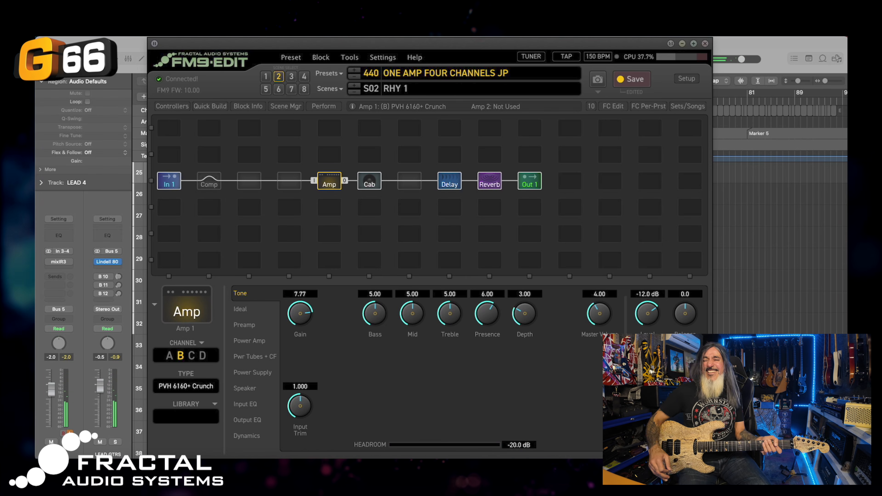
# Put the RHY 1 delay on channel B and nudge its mix slightly higher
pyautogui.click(449, 185)
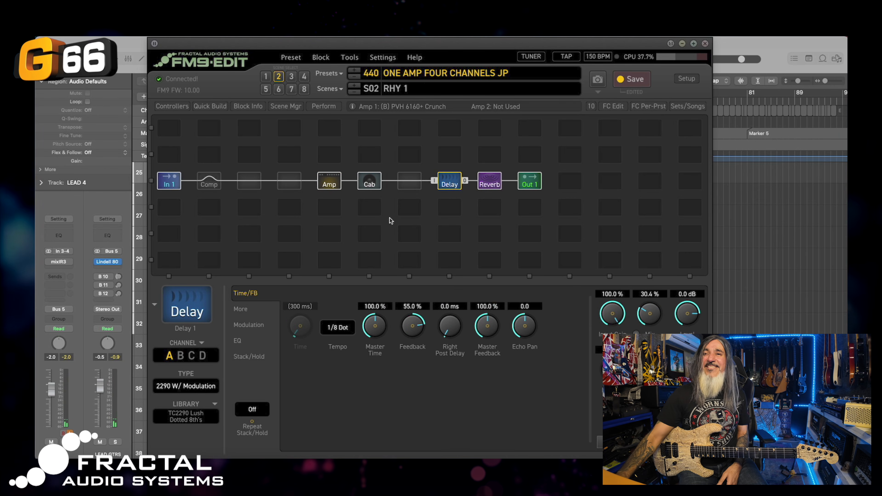
pyautogui.click(180, 355)
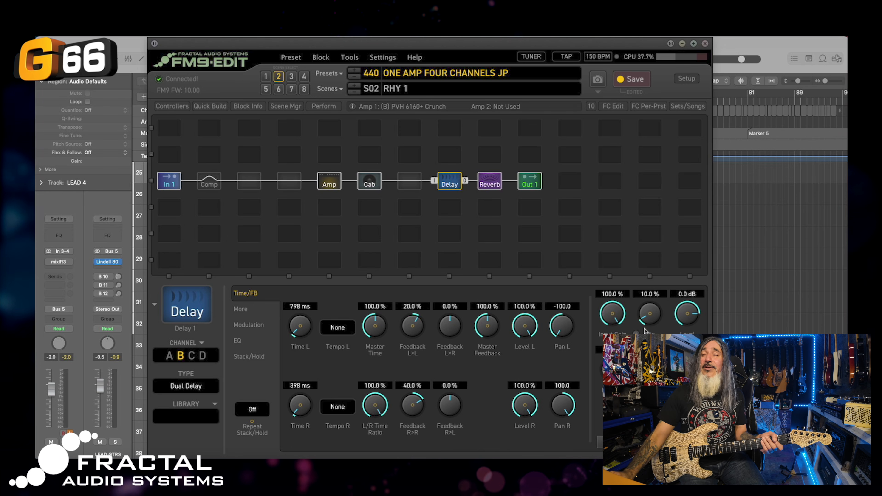
pyautogui.moveTo(646, 320); pyautogui.dragTo(646, 313)
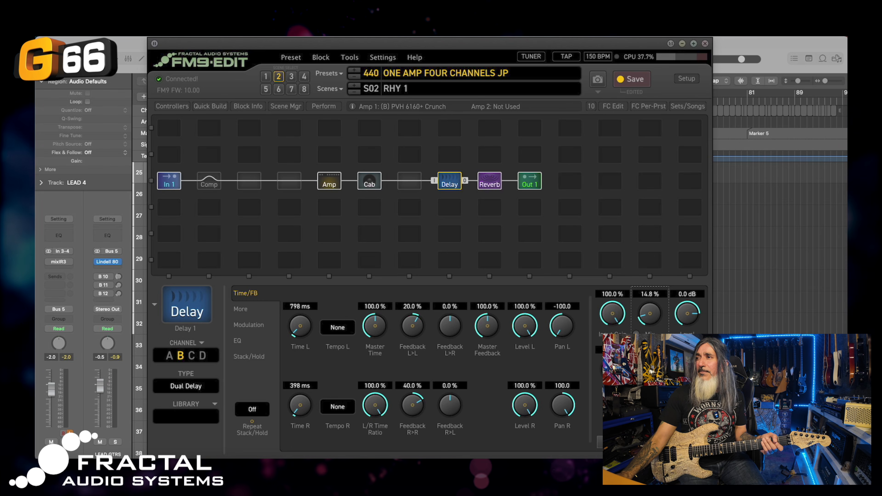
# Audition reverb channels B and C, then set the reverb to channel D, a Medium Chamber
pyautogui.click(491, 183)
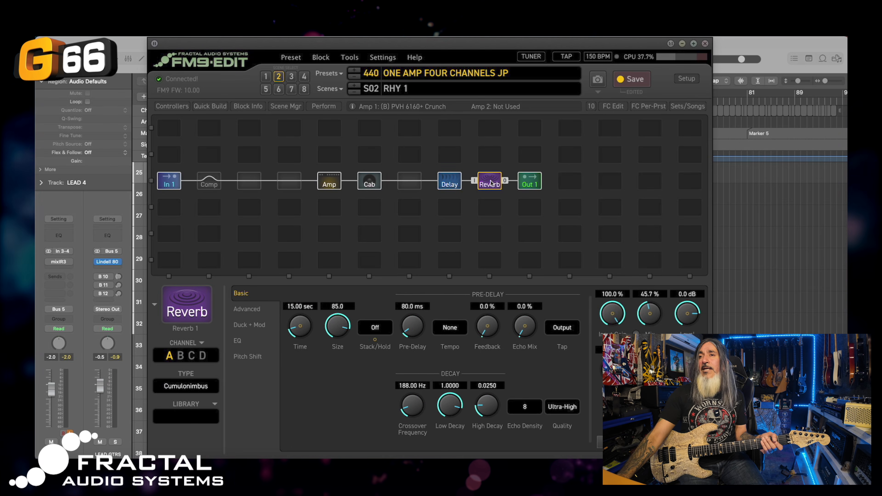
pyautogui.click(181, 358)
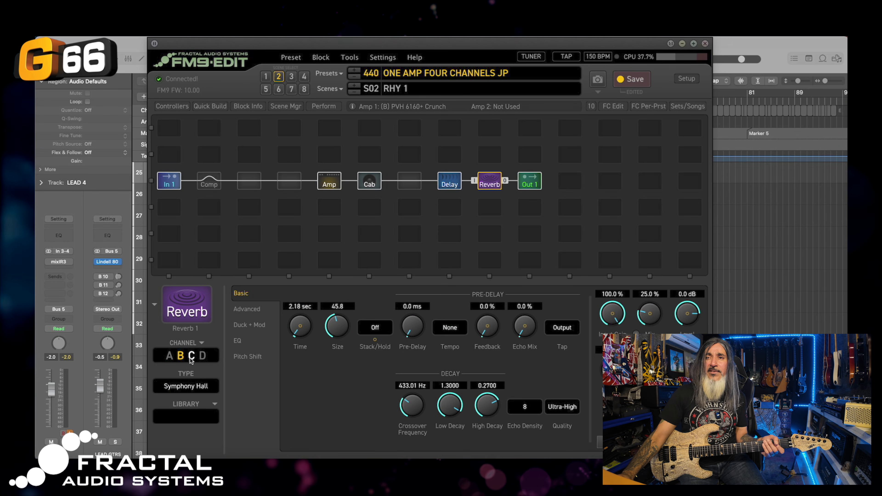
pyautogui.click(191, 357)
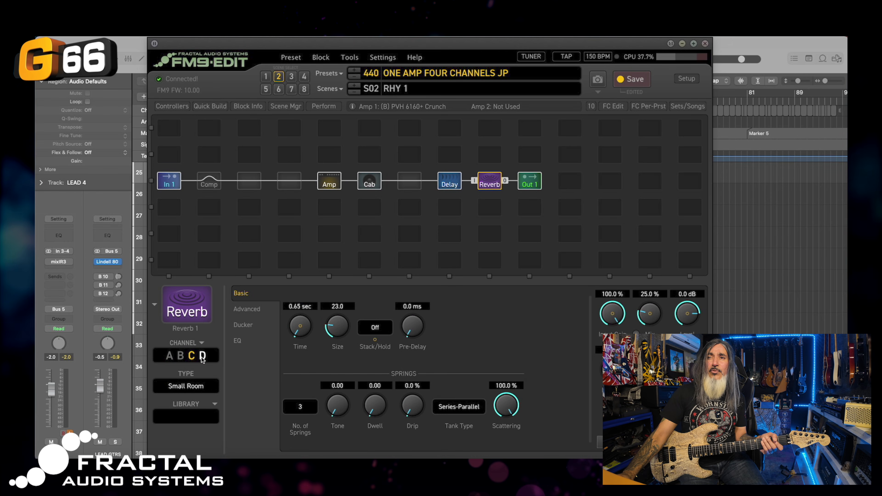
pyautogui.click(202, 357)
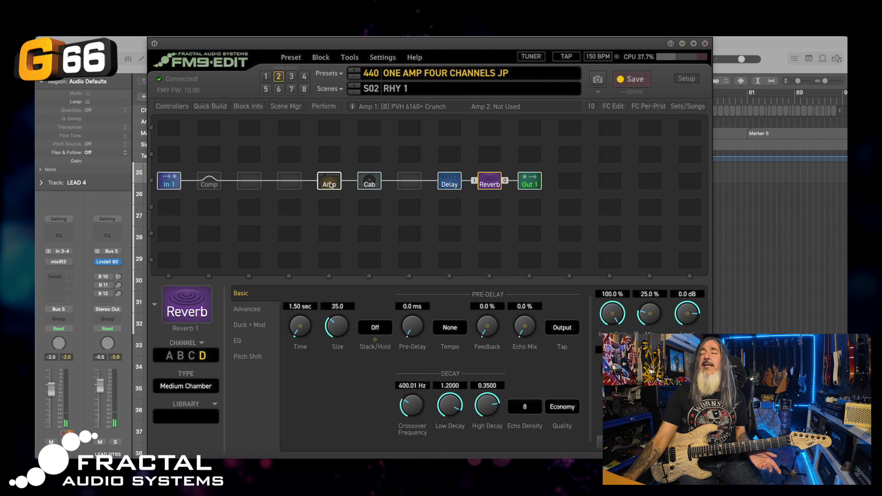
pyautogui.click(450, 185)
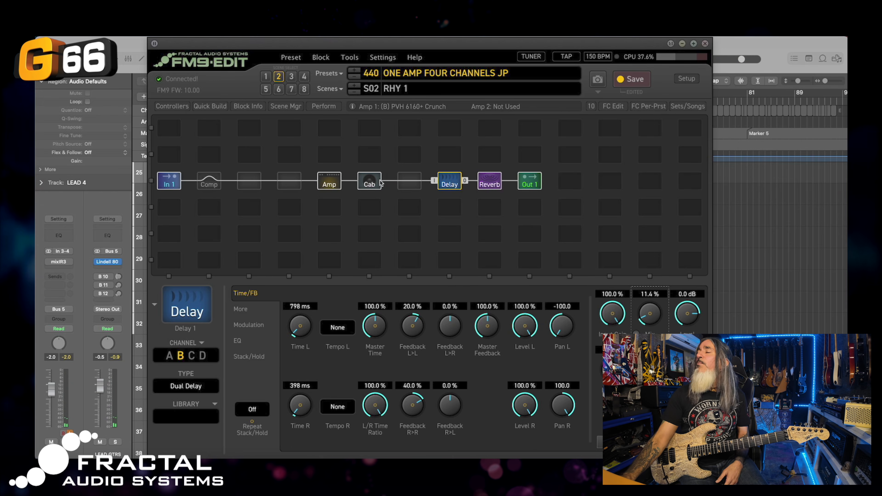
# Raise amp gain to 8.39, treble, presence and master to 8.38; cut mids and output level
pyautogui.click(330, 183)
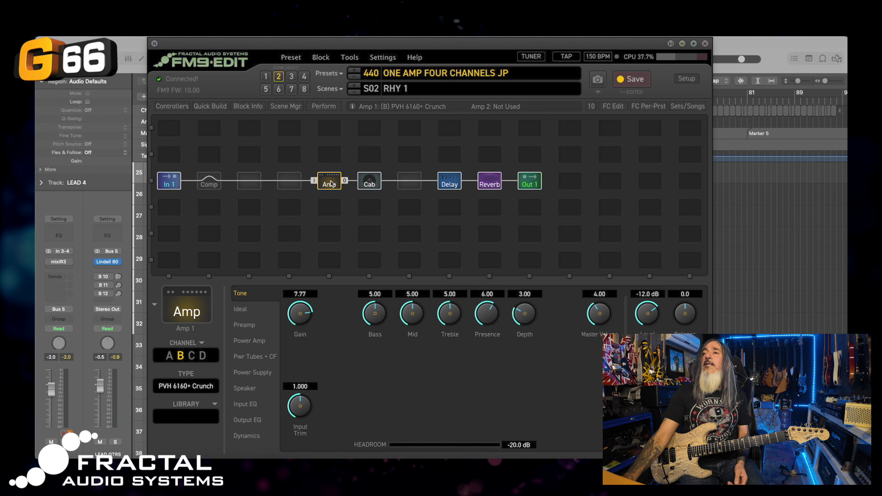
pyautogui.moveTo(488, 317); pyautogui.dragTo(486, 275)
pyautogui.moveTo(443, 302); pyautogui.dragTo(440, 219)
pyautogui.moveTo(522, 313); pyautogui.dragTo(520, 299)
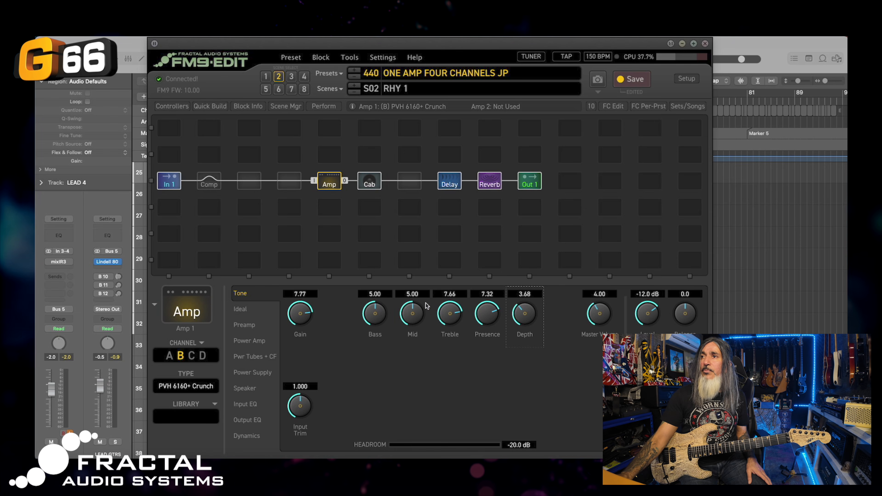
pyautogui.moveTo(409, 346); pyautogui.dragTo(410, 350)
pyautogui.moveTo(295, 312); pyautogui.dragTo(293, 295)
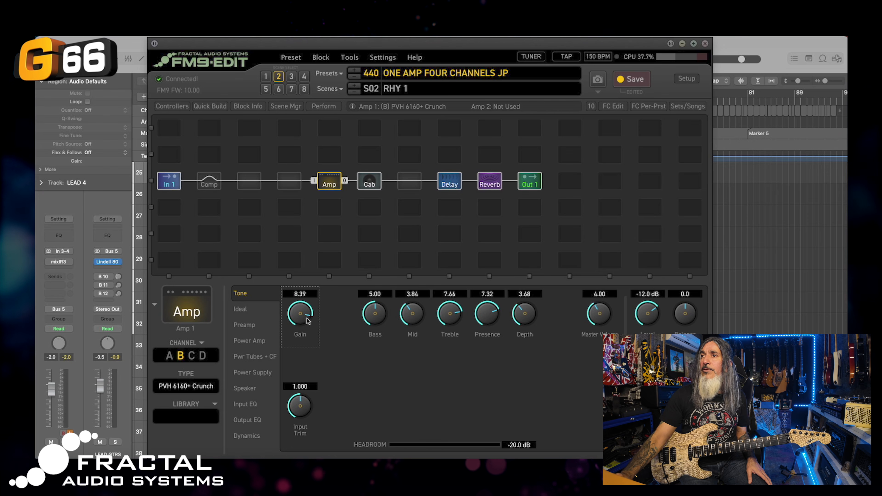
pyautogui.moveTo(600, 321); pyautogui.dragTo(594, 226)
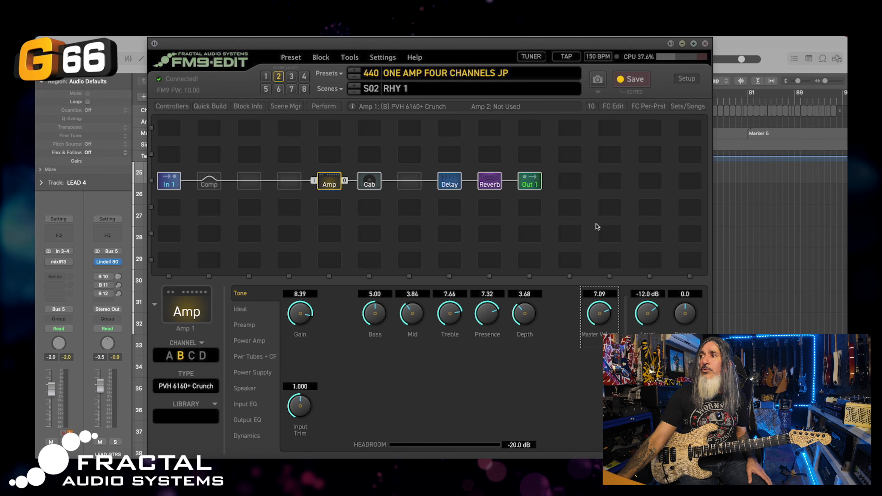
pyautogui.moveTo(649, 319)
pyautogui.mouseDown()
pyautogui.moveTo(649, 337)
pyautogui.moveTo(641, 327)
pyautogui.mouseUp()
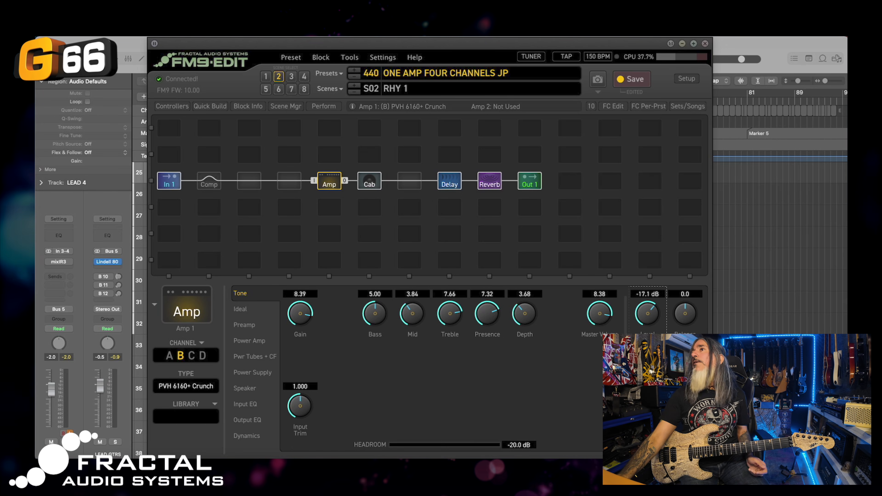
# Save the preset and compare the CLEAN scene against RHY 1
pyautogui.click(632, 79)
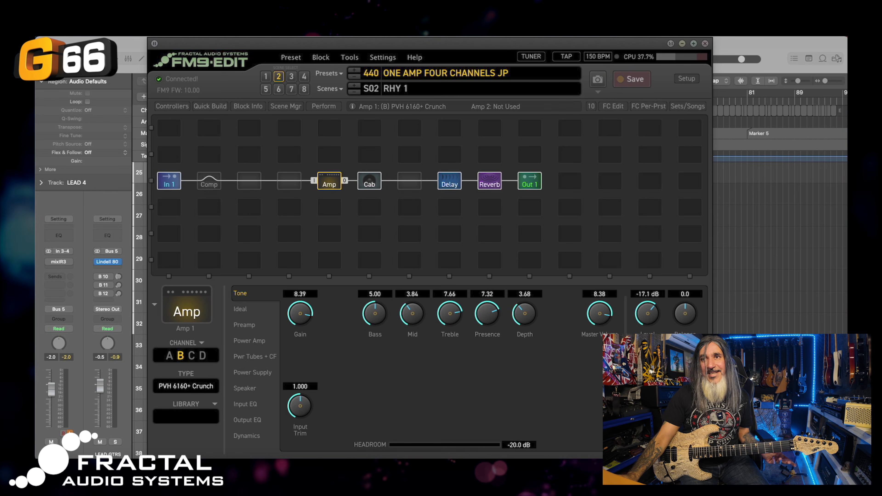
pyautogui.click(266, 76)
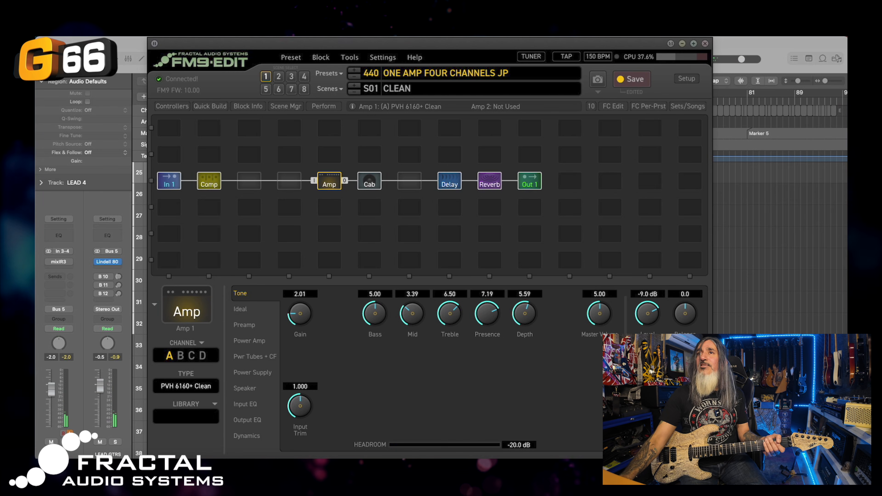
pyautogui.click(279, 77)
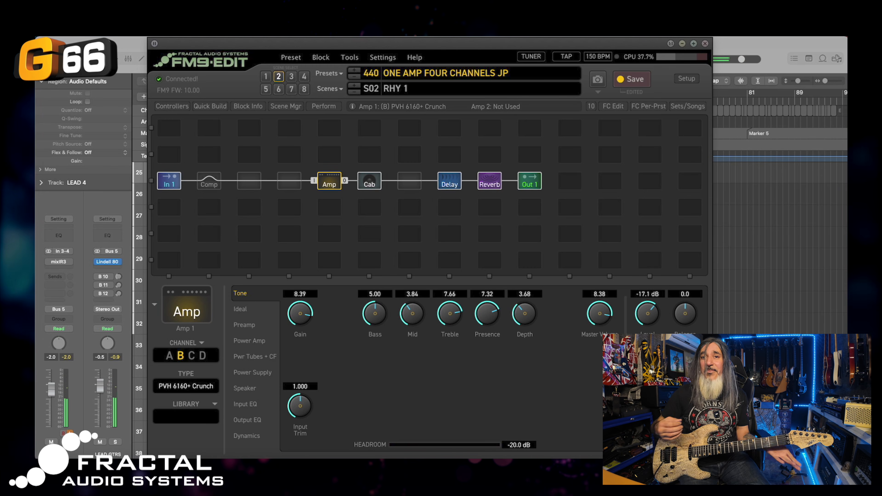
# Name scene 3 'RHY 2'
pyautogui.click(291, 77)
pyautogui.click(407, 90)
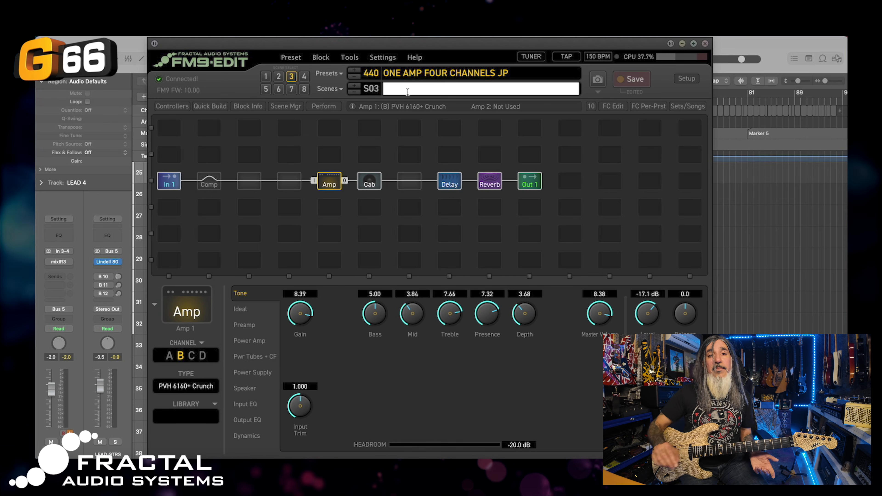
pyautogui.write('RHY 2')
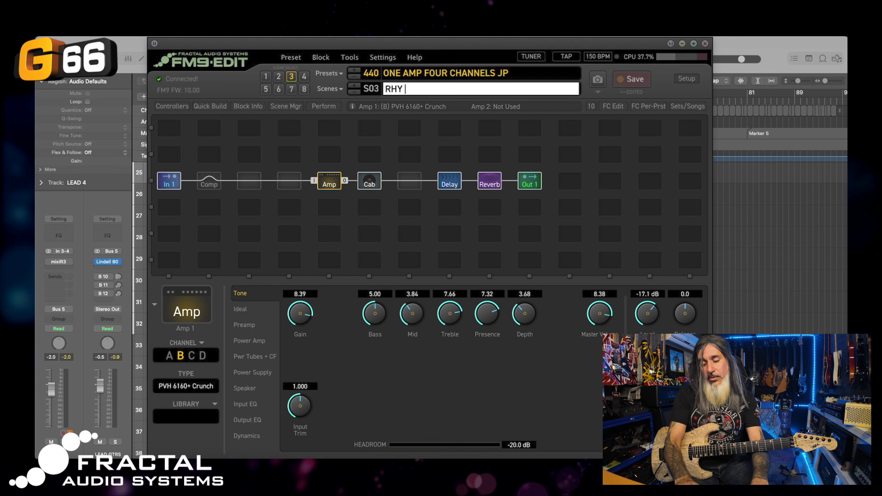
pyautogui.press('Return')
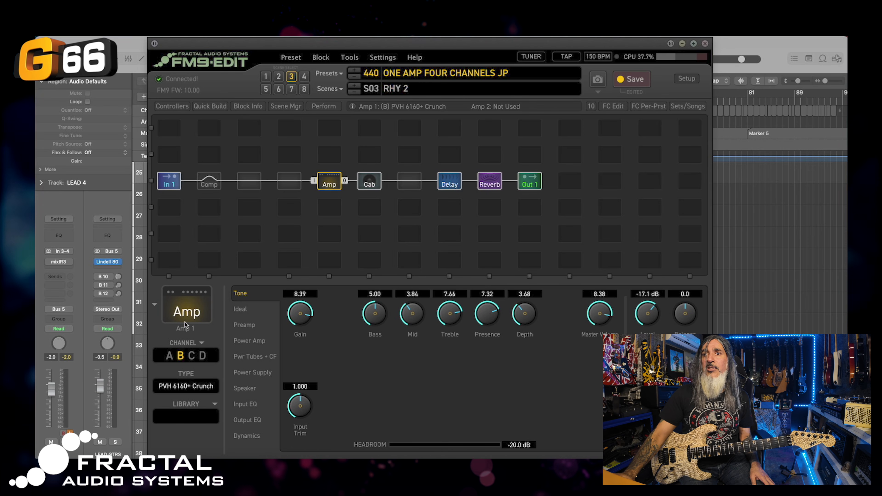
# Switch the amp to channel C with the PVH 6160+ Lead model
pyautogui.click(192, 355)
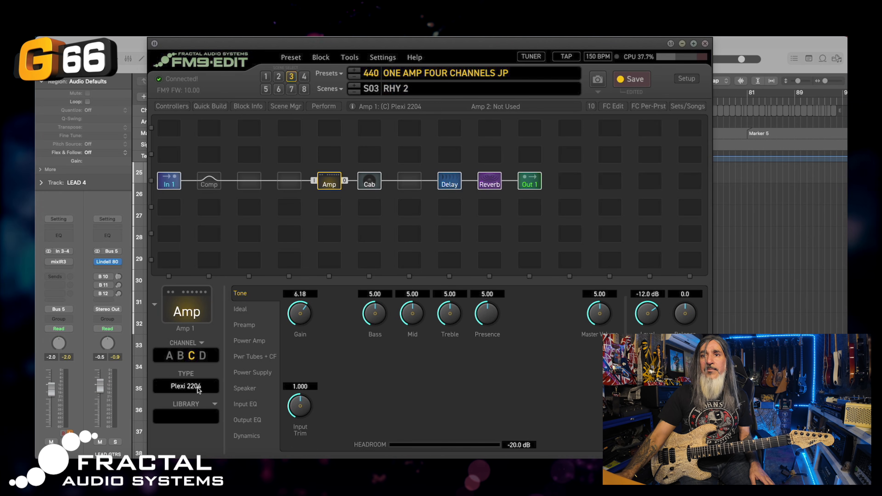
pyautogui.click(188, 386)
pyautogui.hscroll(5, 481, 359)
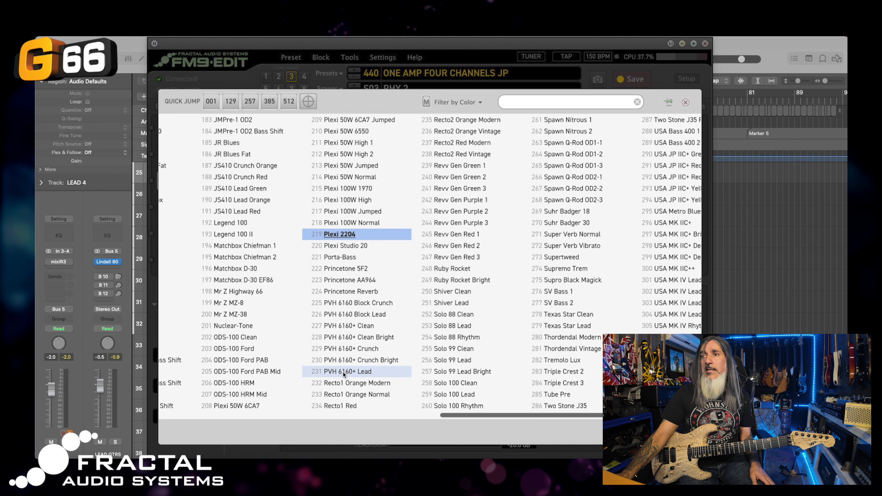
pyautogui.click(350, 371)
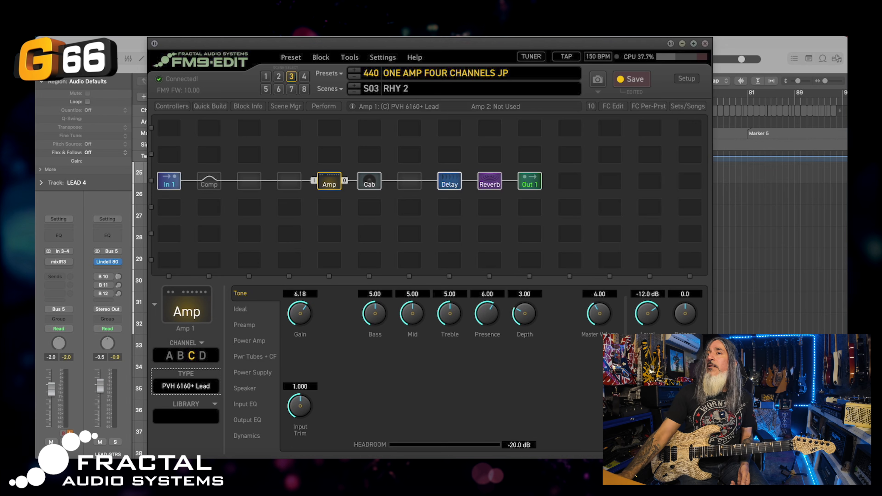
# Set channel C to gain 7.66, mid 3.55, treble 7.55, presence 7.43, depth 4.93, master 7.74, level -17.3 dB
pyautogui.moveTo(295, 312); pyautogui.dragTo(295, 277)
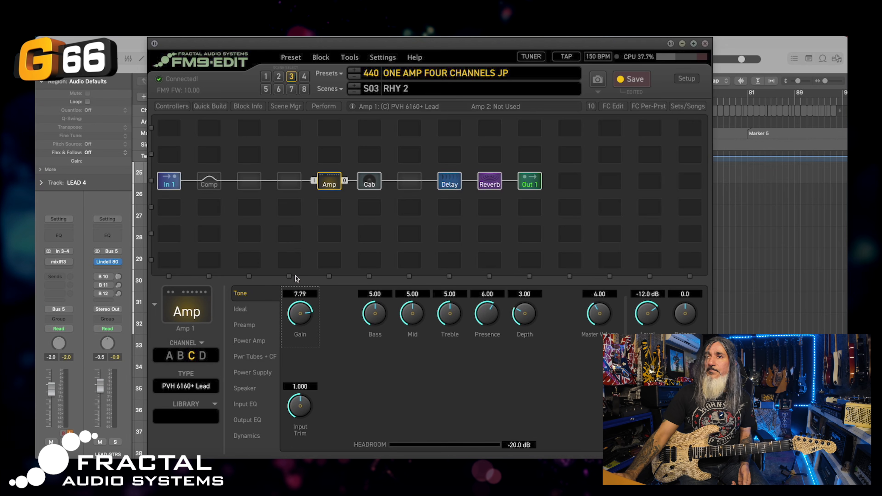
pyautogui.moveTo(297, 311); pyautogui.dragTo(297, 314)
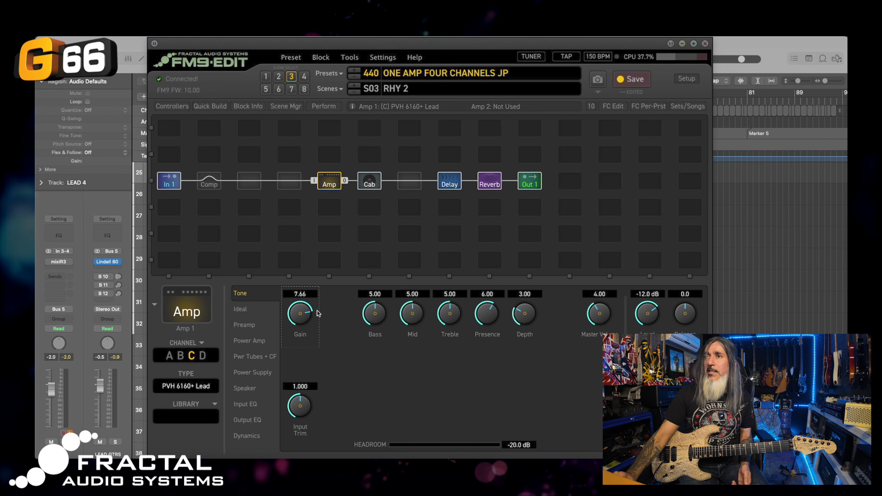
pyautogui.moveTo(410, 311); pyautogui.dragTo(407, 342)
pyautogui.moveTo(440, 306); pyautogui.dragTo(441, 267)
pyautogui.moveTo(486, 306); pyautogui.dragTo(489, 261)
pyautogui.moveTo(523, 306); pyautogui.dragTo(522, 264)
pyautogui.moveTo(489, 312); pyautogui.dragTo(490, 325)
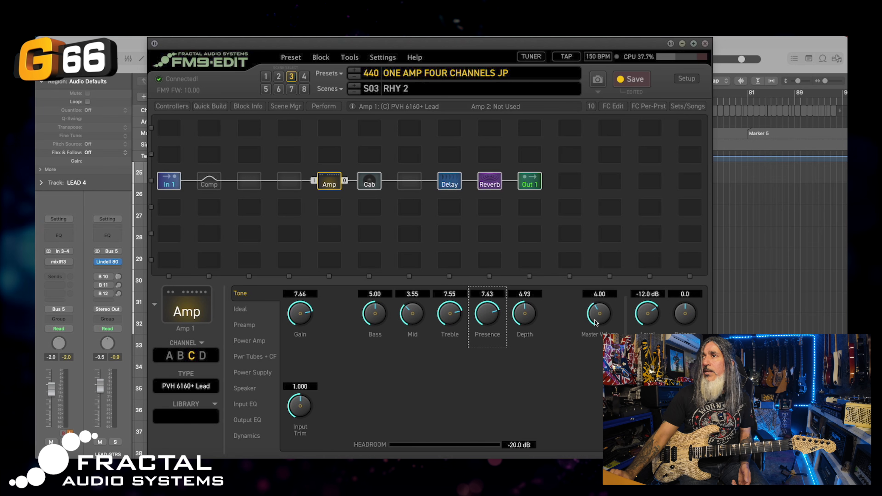
pyautogui.moveTo(595, 323); pyautogui.dragTo(590, 226)
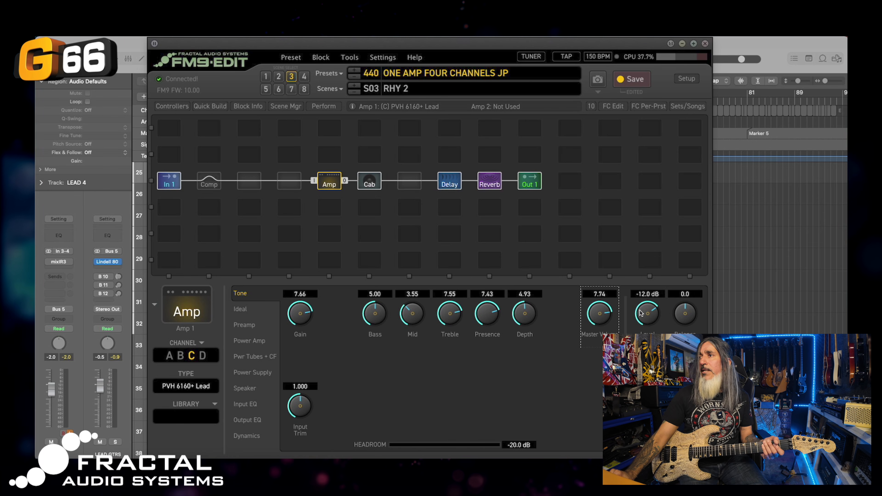
pyautogui.moveTo(640, 325); pyautogui.dragTo(640, 326)
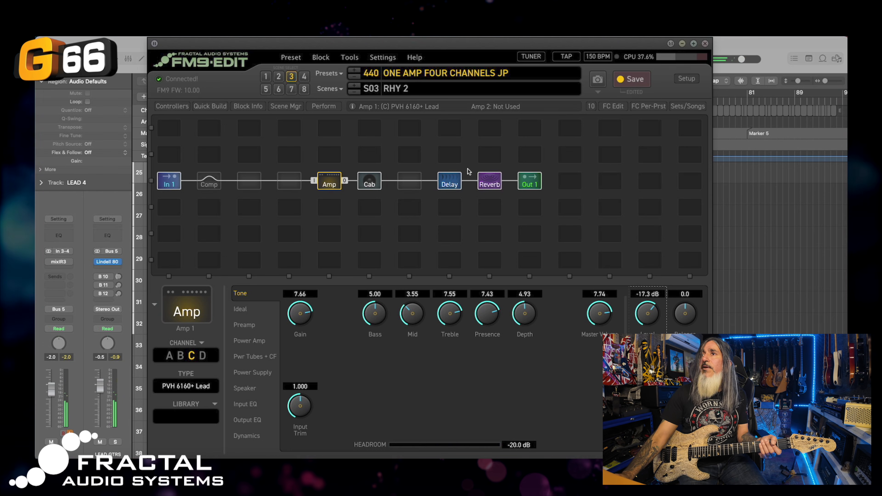
# Move the RHY 2 delay to channel B and check the reverb's Symphony Hall settings
pyautogui.click(458, 181)
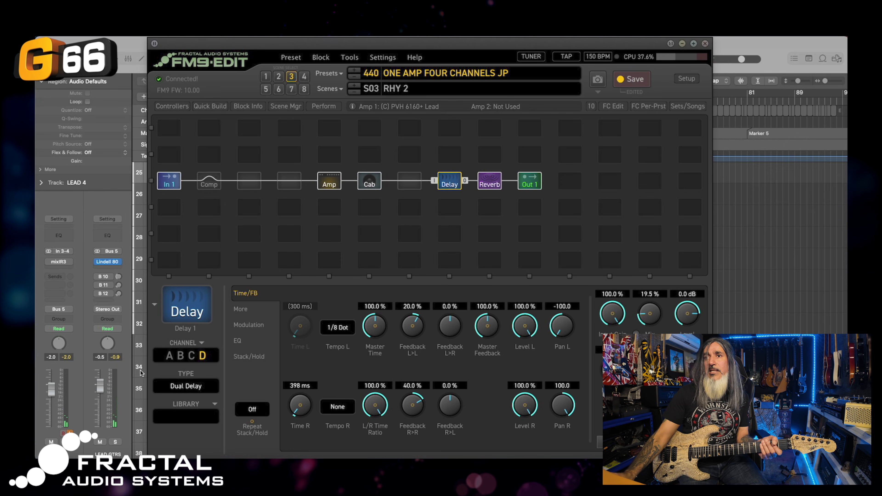
pyautogui.click(181, 356)
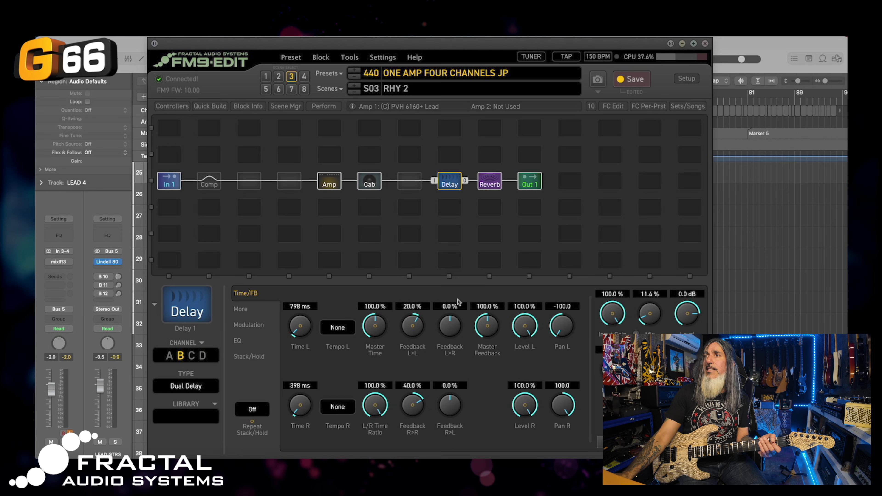
pyautogui.click(489, 180)
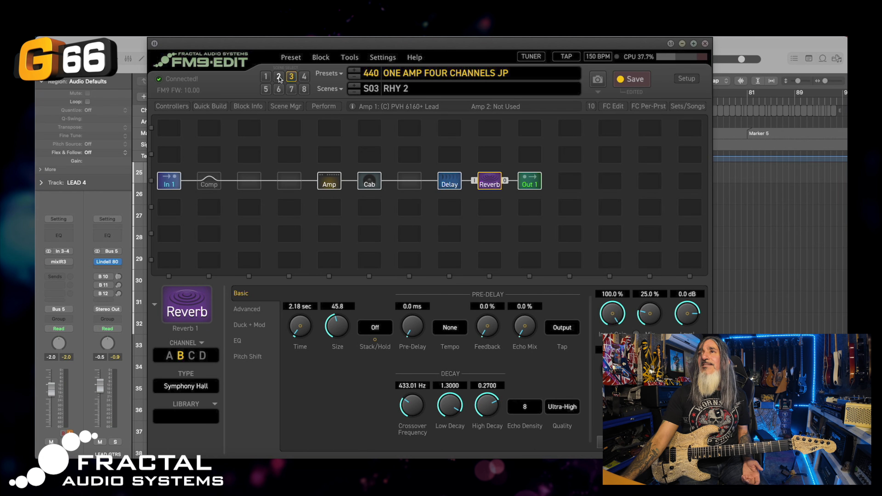
# Save the preset, then step through RHY 1 and RHY 2 to verify their settings
pyautogui.click(628, 77)
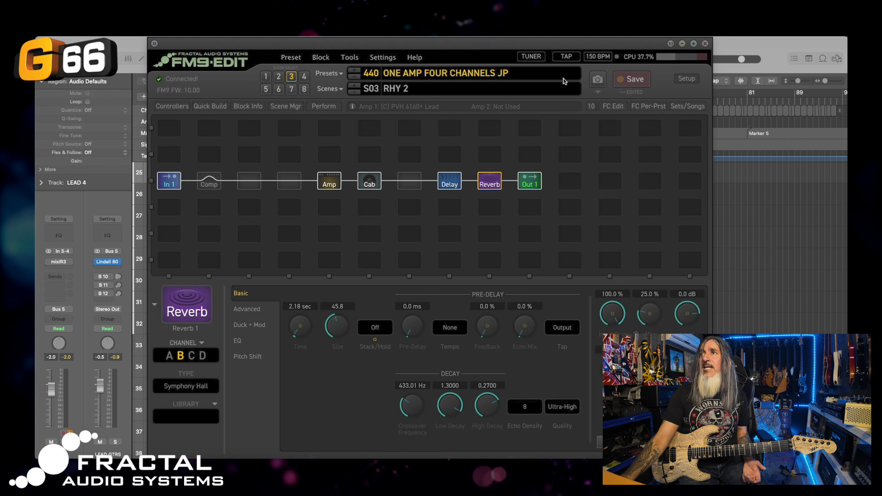
pyautogui.click(278, 76)
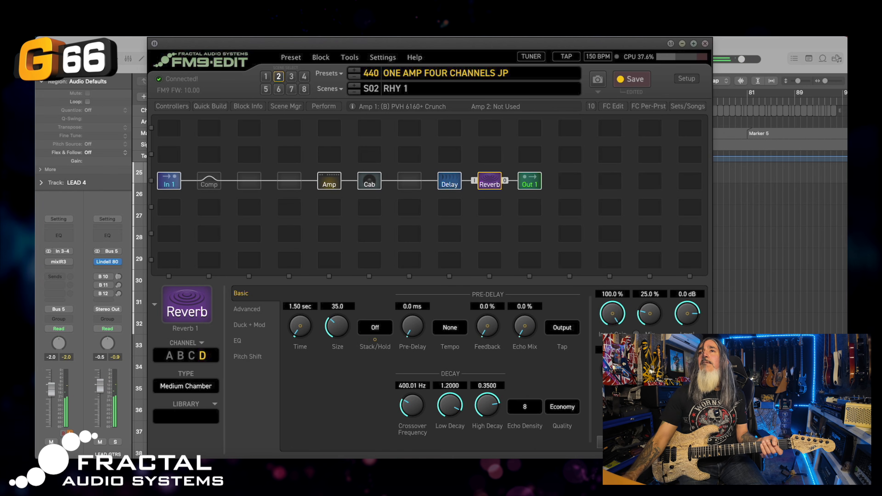
pyautogui.click(291, 77)
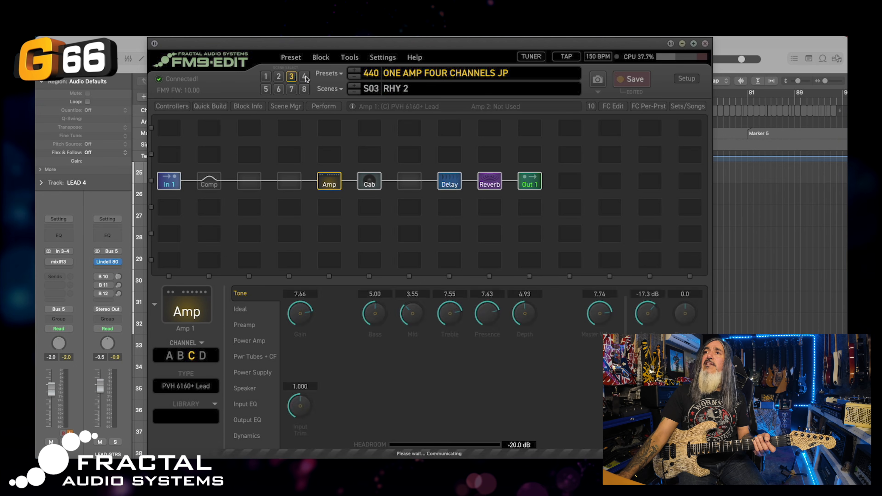
# Name scene 4 'LEAD'
pyautogui.click(303, 76)
pyautogui.click(410, 88)
pyautogui.write('L')
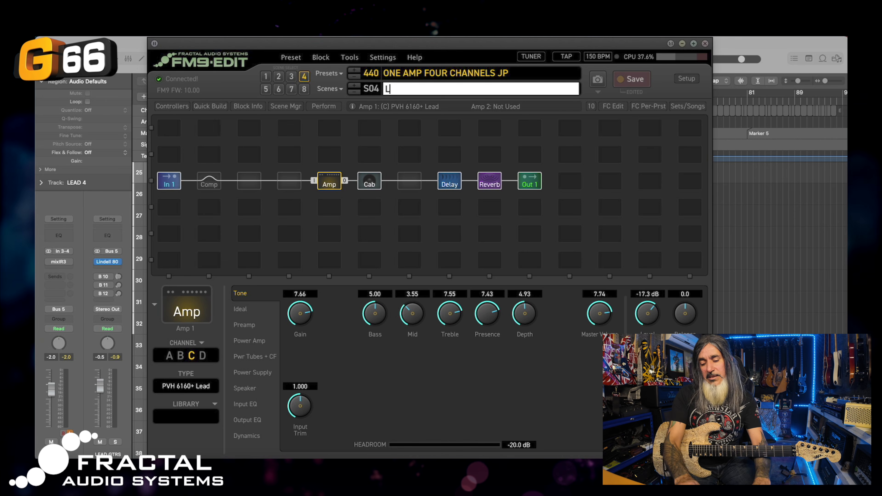
pyautogui.write('EAD')
pyautogui.press('Return')
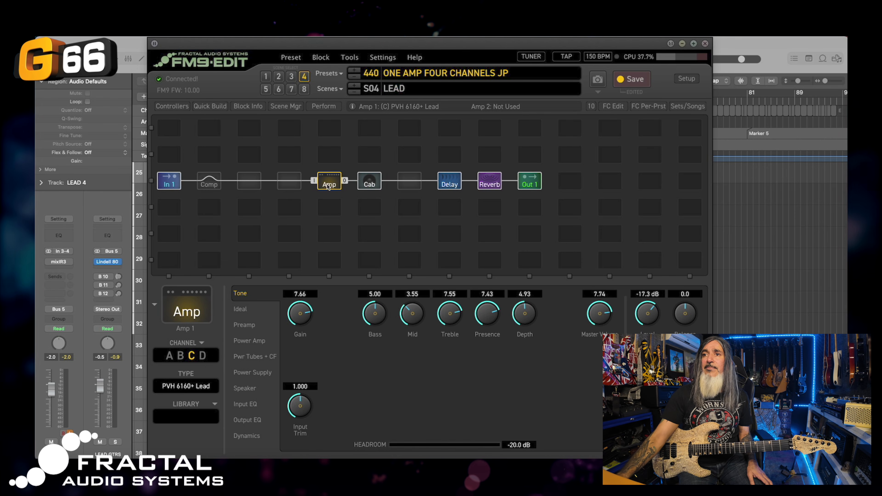
# Switch the amp to channel D with the 231 PVH 6160+ Lead model
pyautogui.click(201, 356)
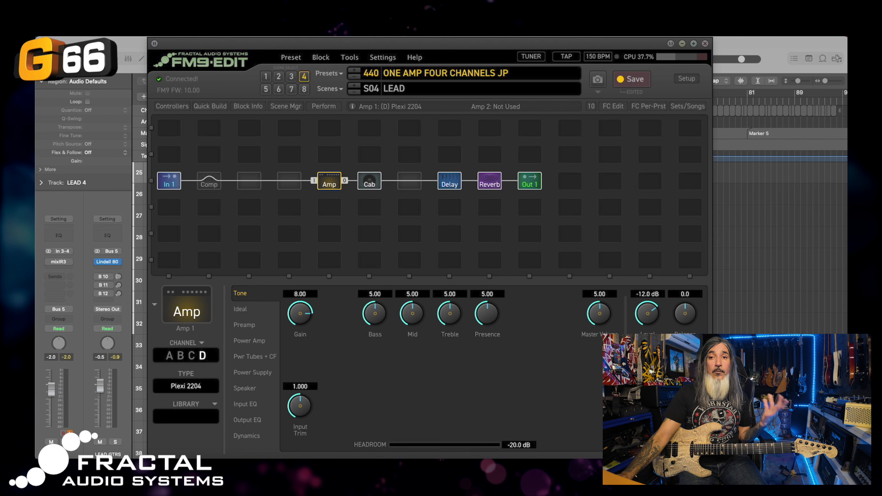
pyautogui.click(190, 385)
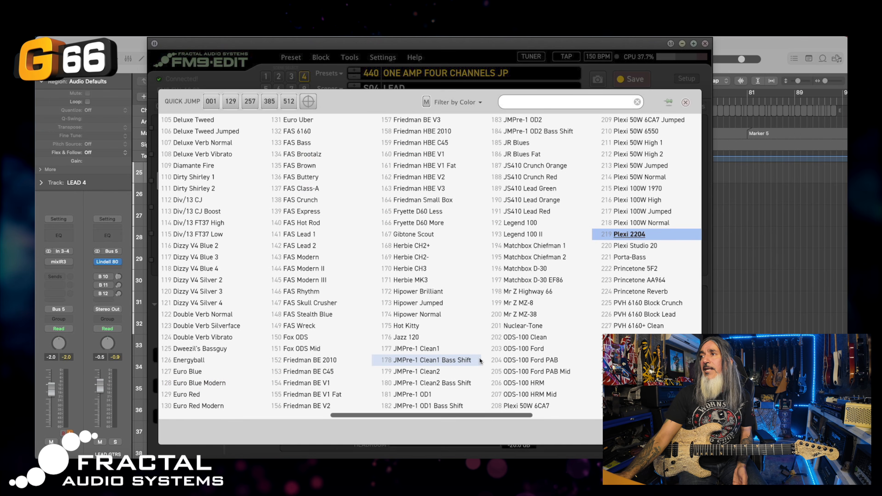
pyautogui.hscroll(10, 480, 361)
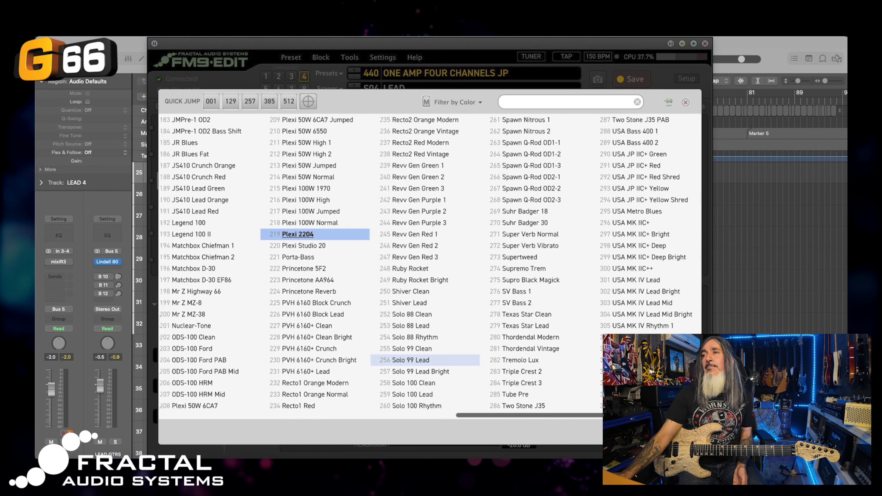
pyautogui.hscroll(3, 480, 361)
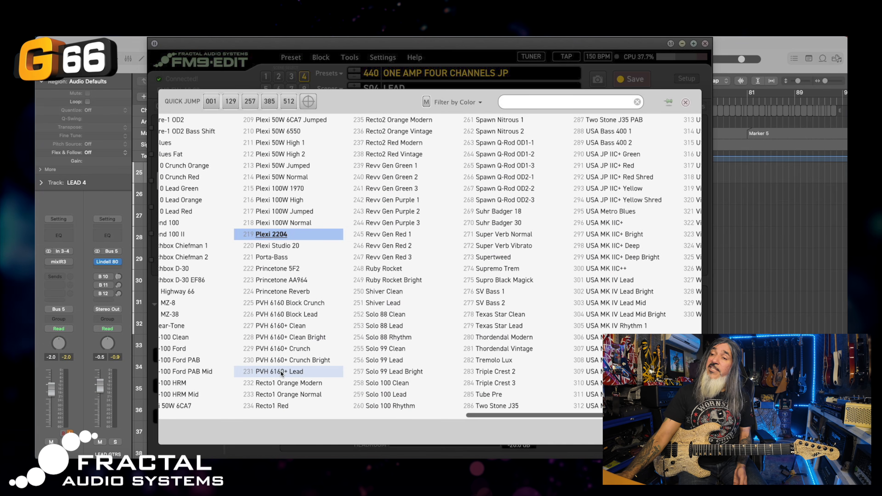
pyautogui.click(296, 371)
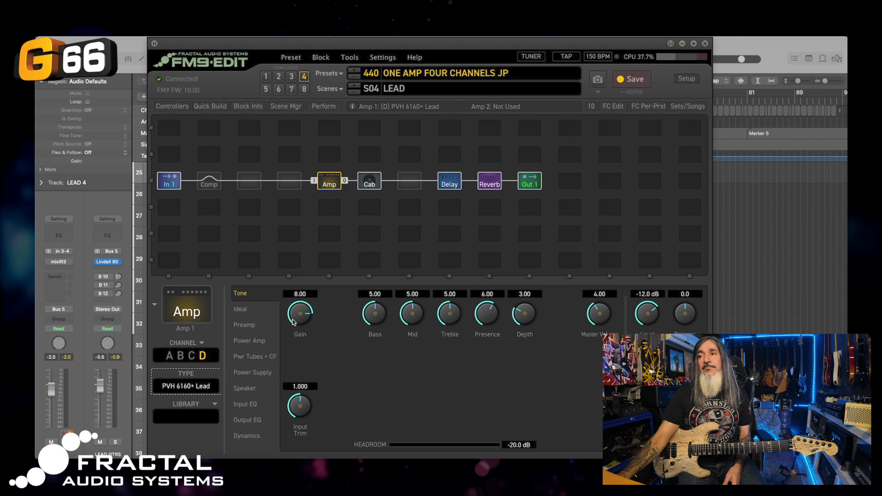
# Set channel D to bass 4.32, treble 7.23, presence 7.86, depth 4.80, master 8.79, level -15.8 dB
pyautogui.moveTo(372, 314); pyautogui.dragTo(371, 325)
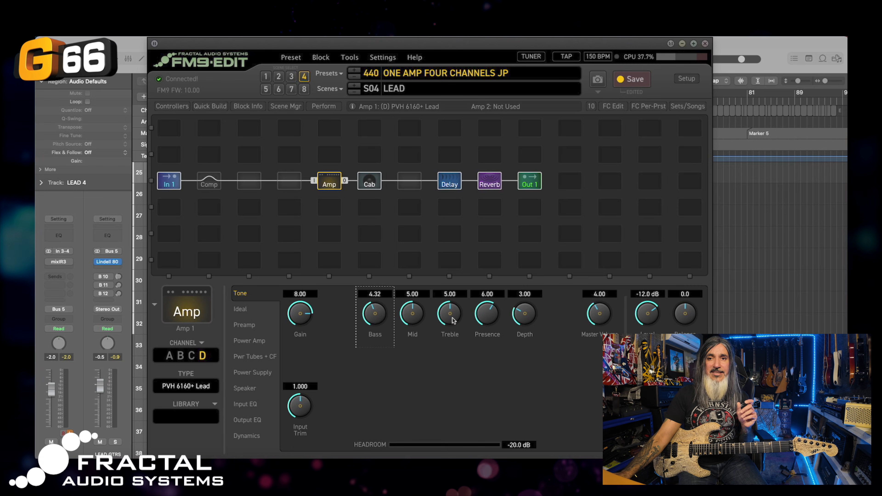
pyautogui.moveTo(444, 322); pyautogui.dragTo(442, 267)
pyautogui.moveTo(487, 320); pyautogui.dragTo(488, 256)
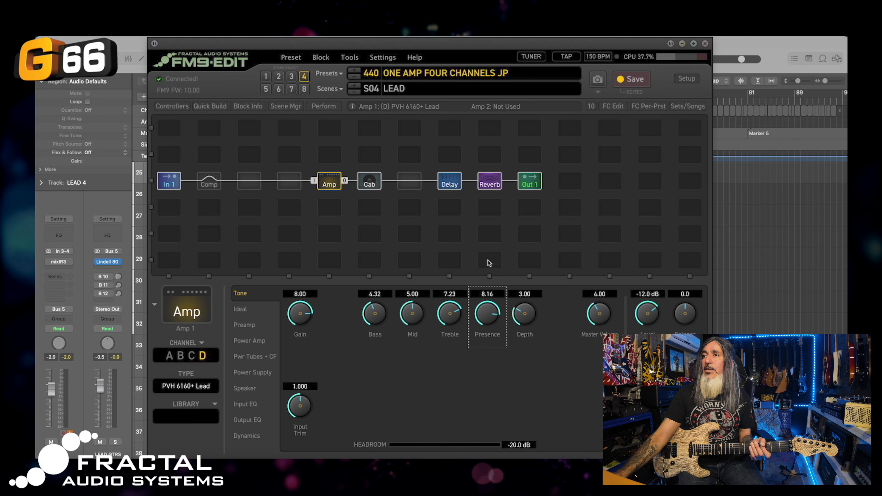
pyautogui.moveTo(525, 315); pyautogui.dragTo(519, 267)
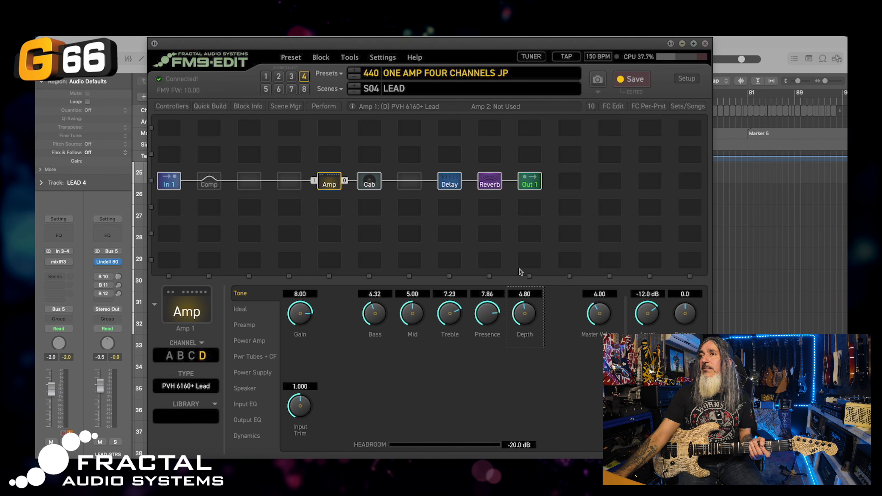
pyautogui.moveTo(601, 315); pyautogui.dragTo(596, 186)
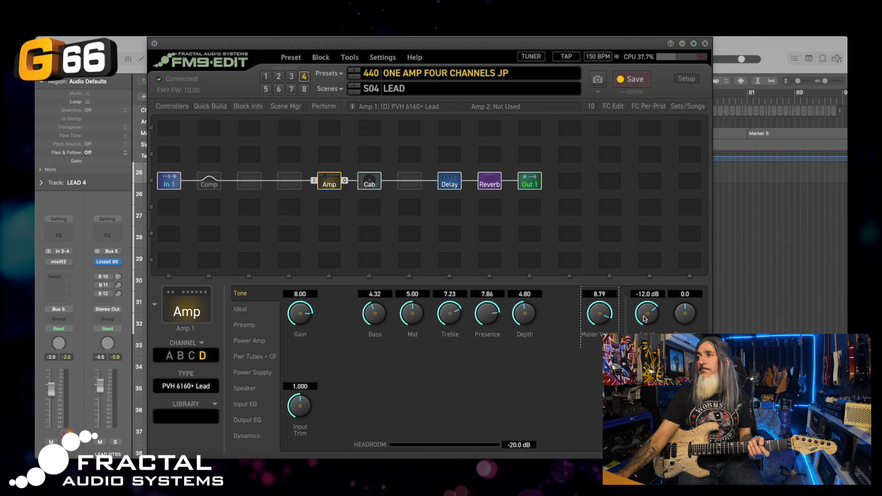
pyautogui.moveTo(643, 319); pyautogui.dragTo(640, 325)
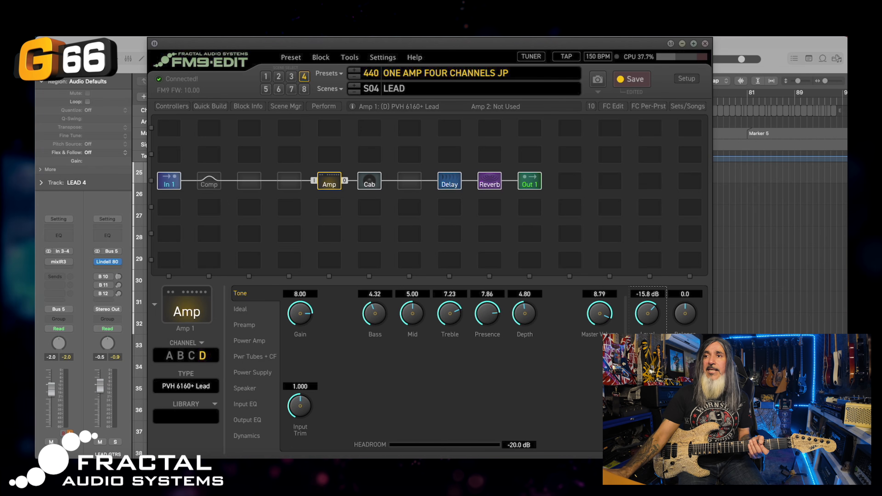
# Switch on channel D's preamp input boost, an FAS Boost at 9.09 dB
pyautogui.click(239, 309)
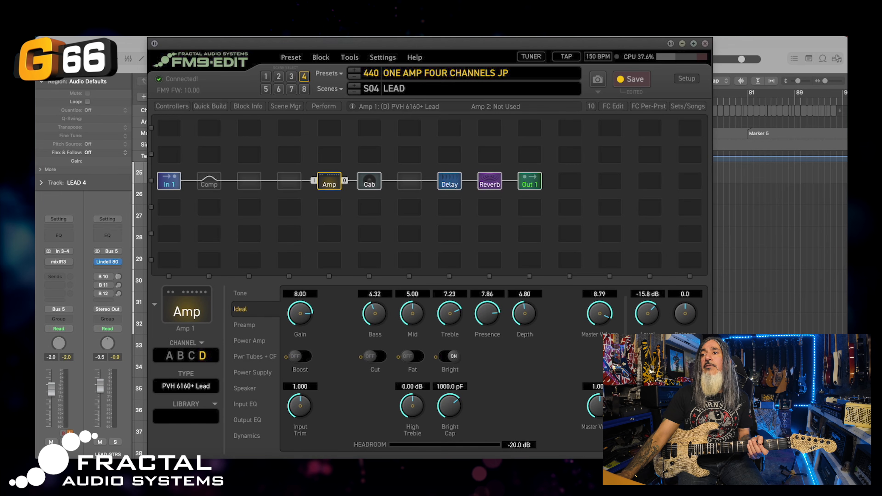
pyautogui.click(244, 325)
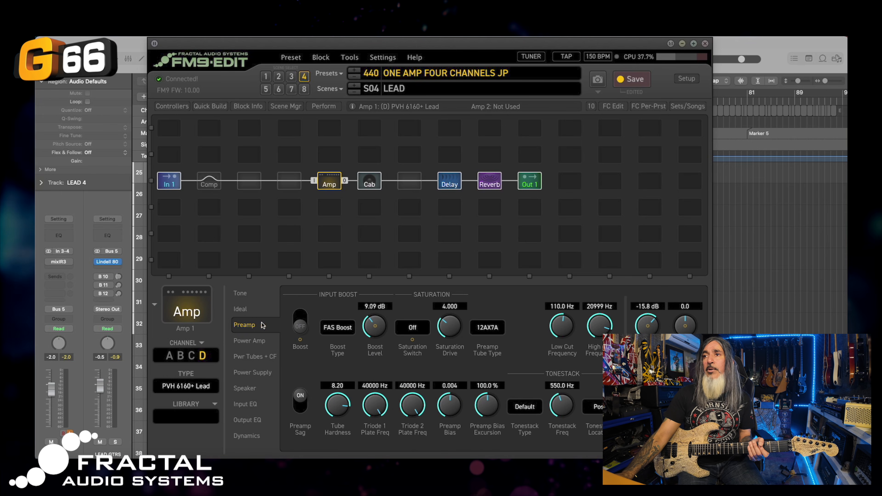
pyautogui.click(302, 319)
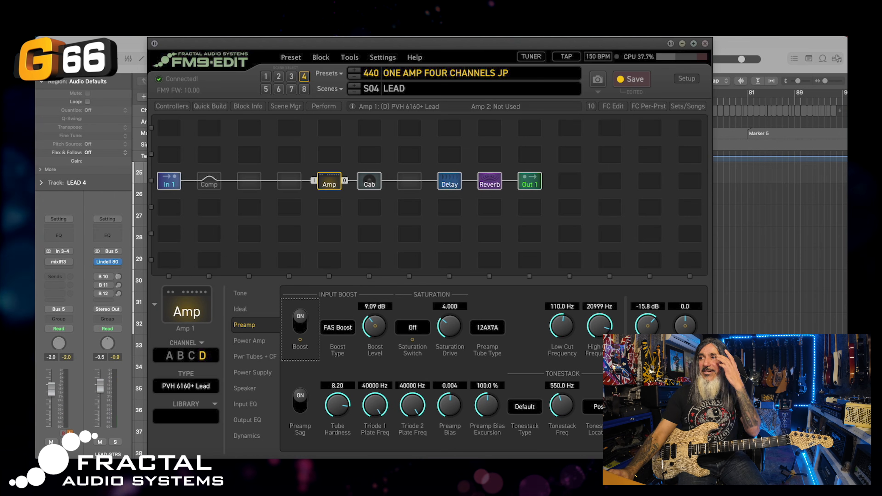
# Turn the amp's saturation switch On and raise channel D's level to -10.4 dB
pyautogui.click(416, 329)
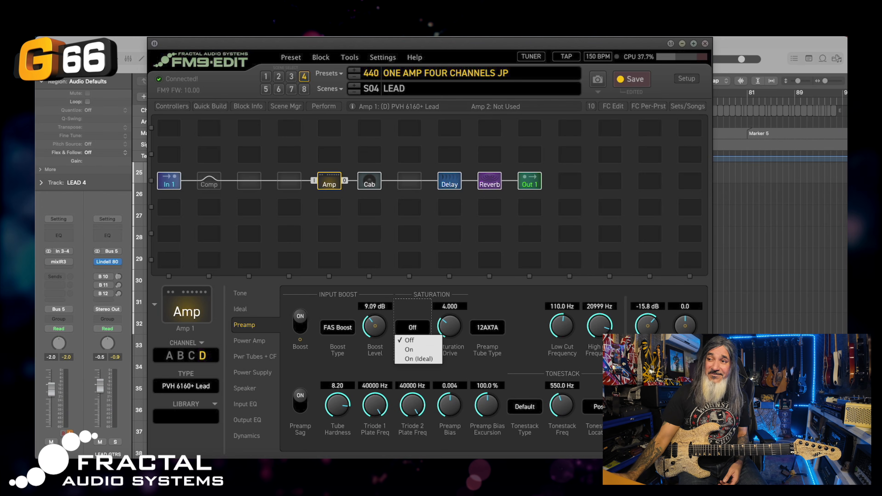
pyautogui.click(409, 350)
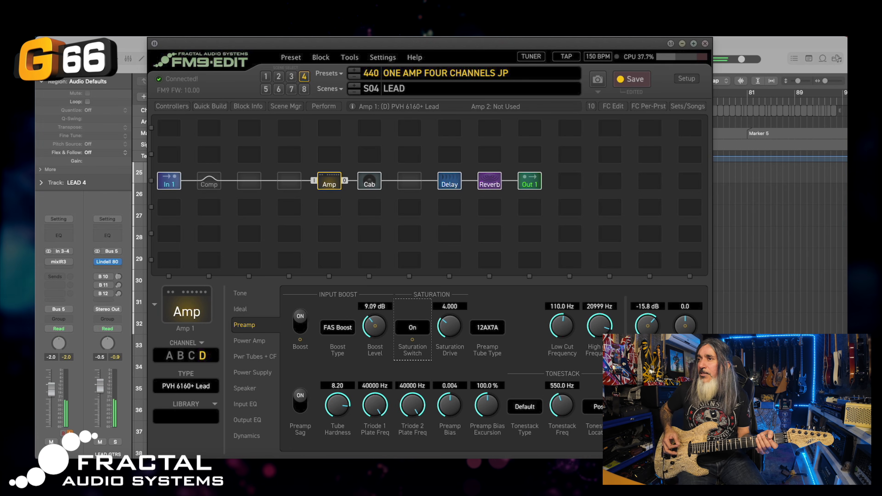
pyautogui.moveTo(644, 324); pyautogui.dragTo(643, 310)
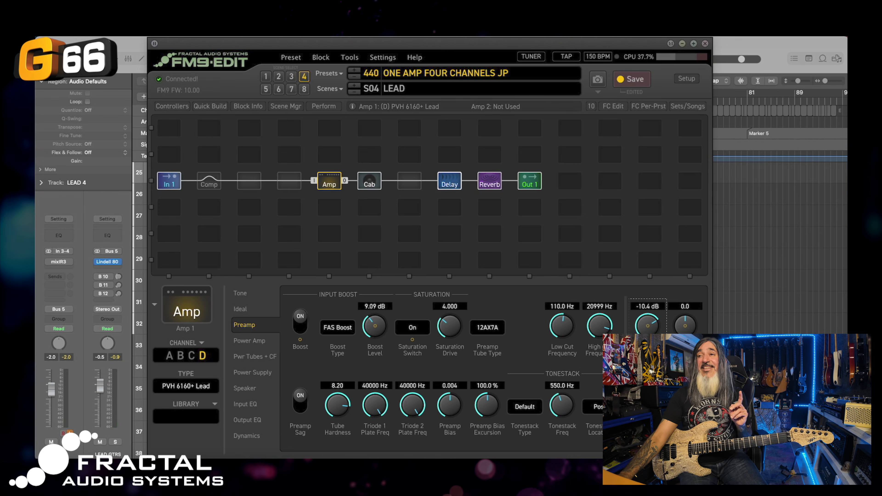
pyautogui.click(449, 181)
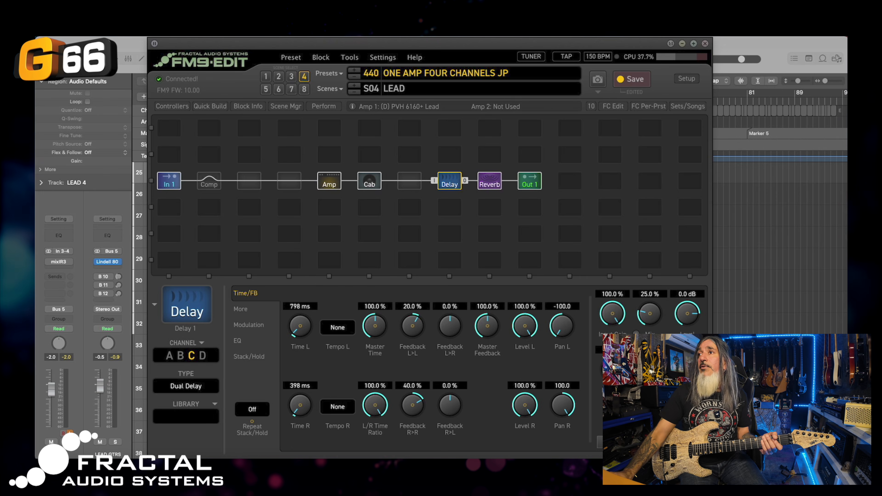
# Review the reverb and amp blocks, save the preset, and switch to the CLEAN scene
pyautogui.click(489, 182)
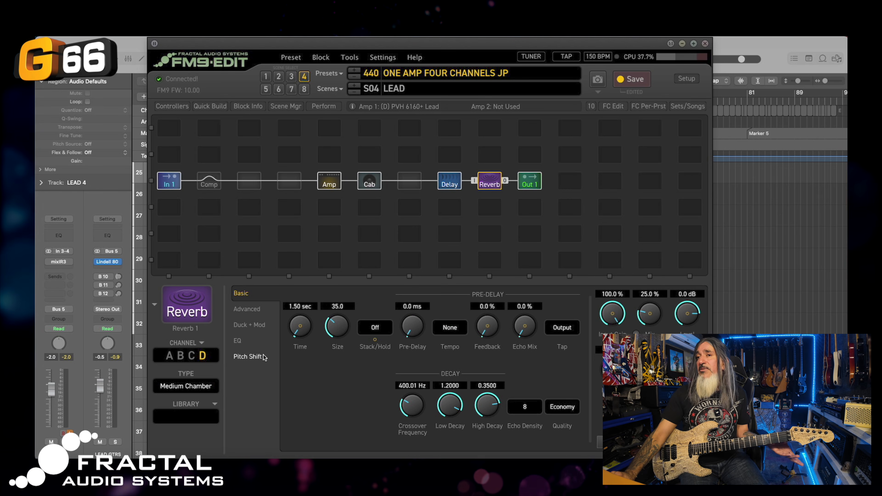
pyautogui.click(328, 182)
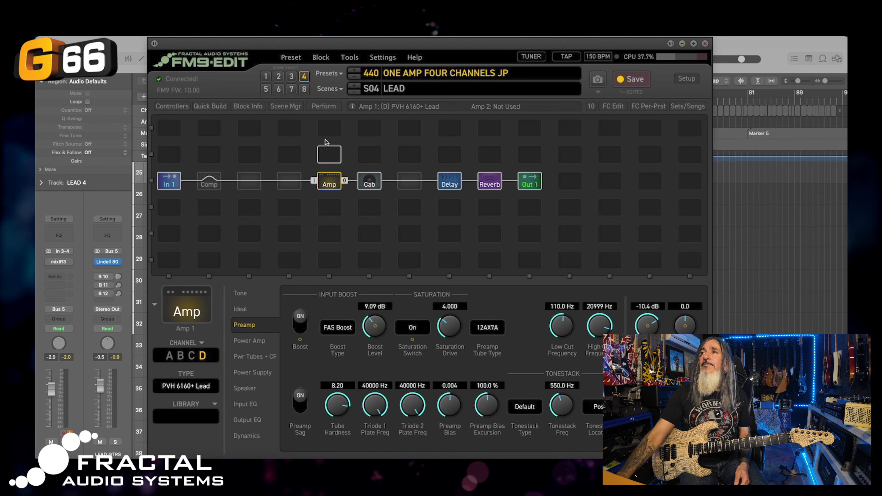
pyautogui.click(632, 80)
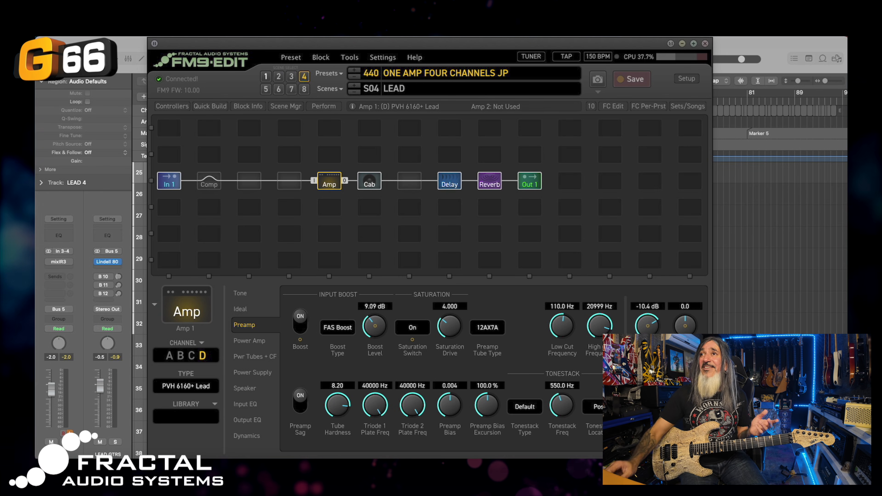
pyautogui.click(266, 77)
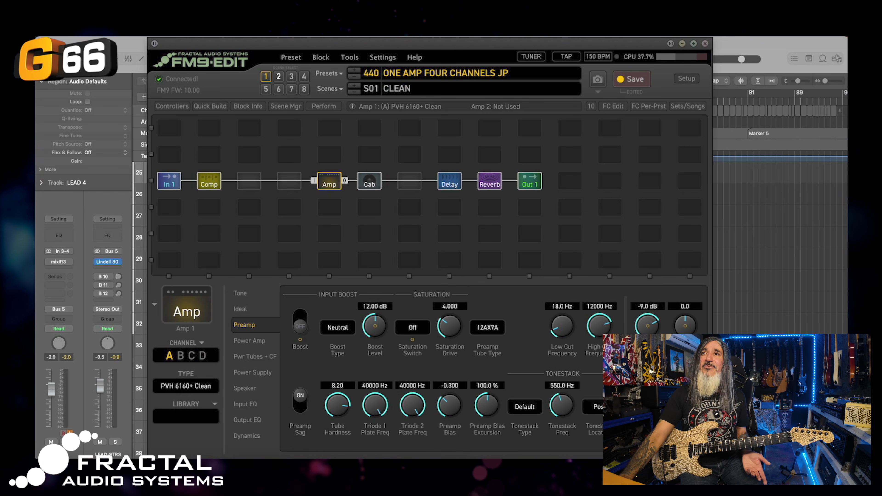
# Step through scenes RHY 1, RHY 2 and LEAD, compare RHY 2 against LEAD, then save preset 440
pyautogui.click(278, 77)
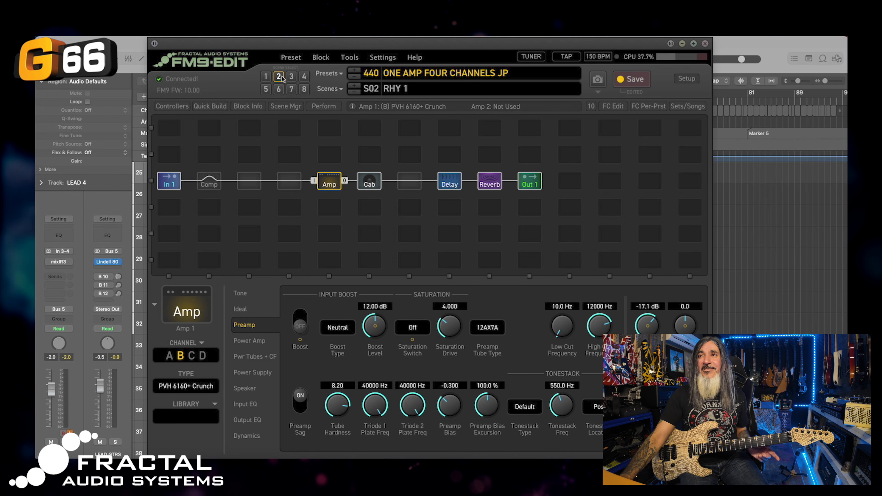
pyautogui.click(291, 76)
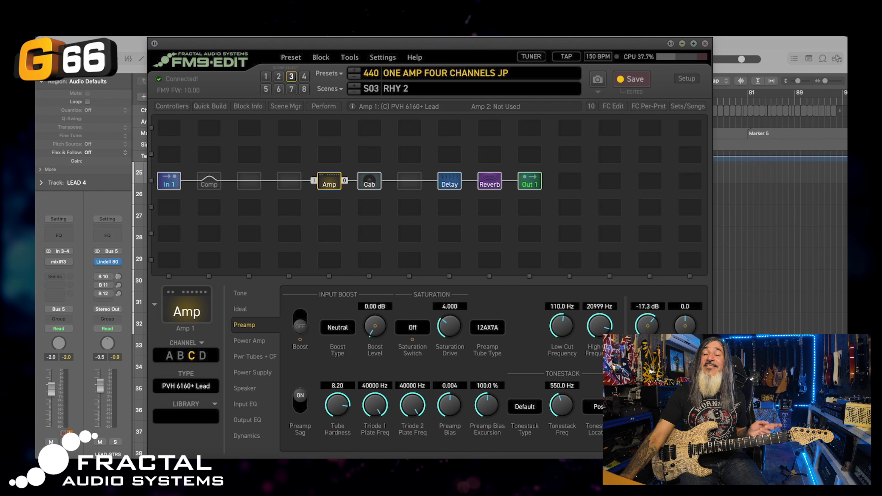
pyautogui.click(304, 77)
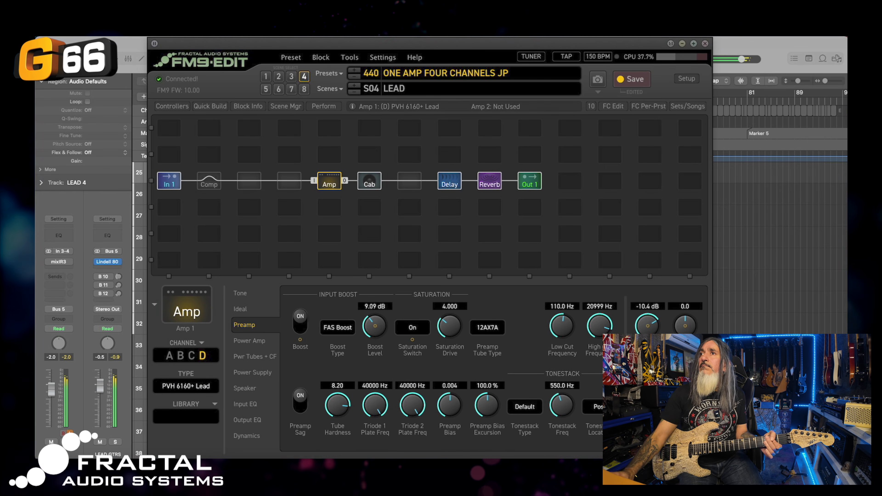
pyautogui.click(291, 77)
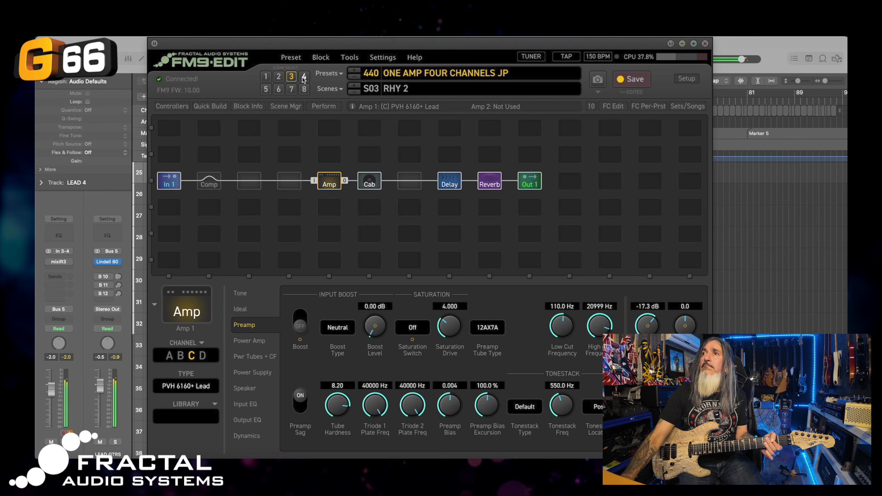
pyautogui.click(304, 77)
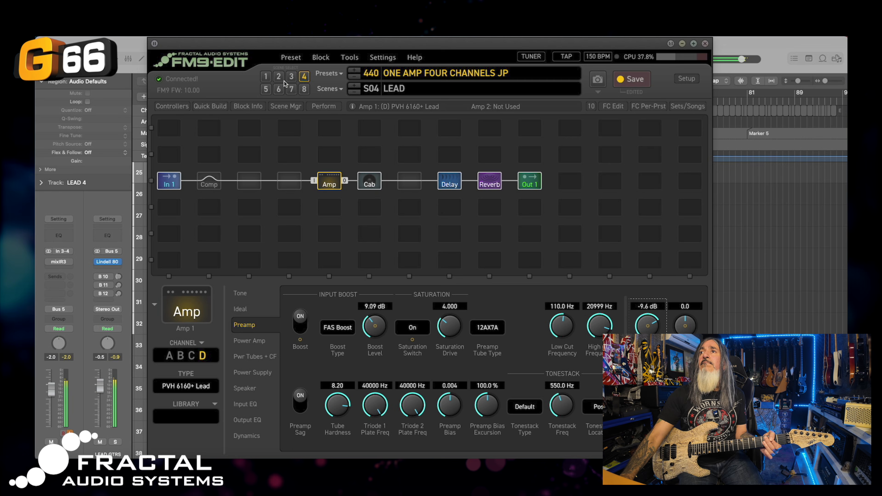
pyautogui.click(292, 78)
pyautogui.click(304, 77)
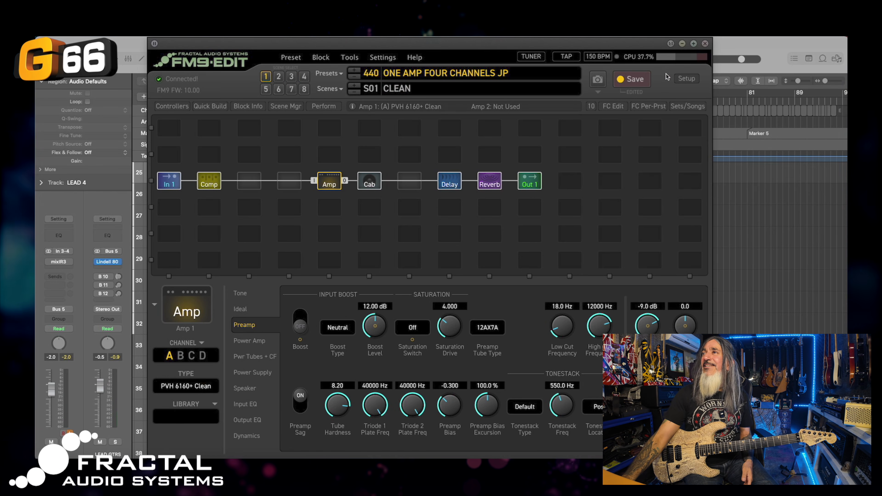
pyautogui.click(631, 79)
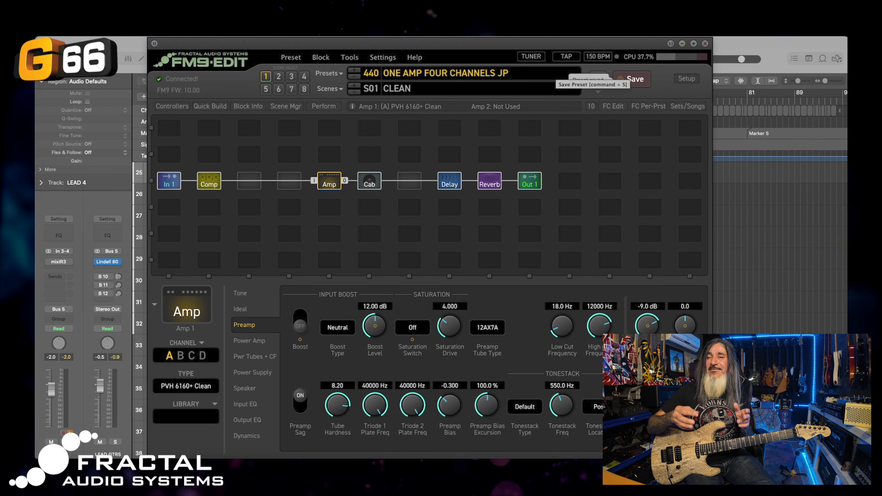